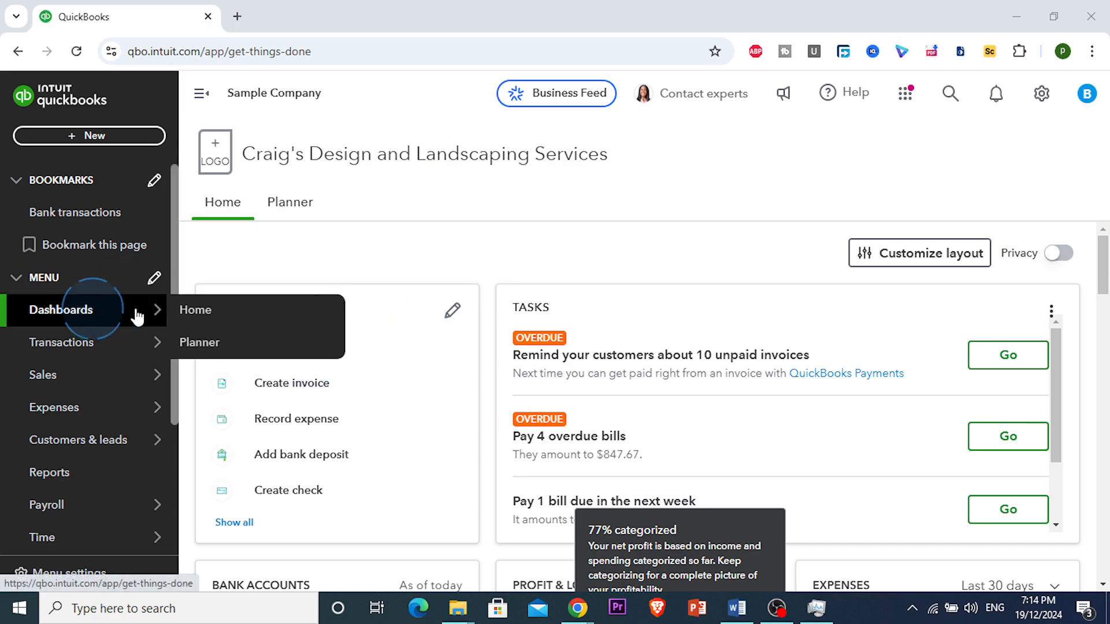
Show all shortcuts and scroll down to the Money Out actions like Add employee.
{"action": "left_click", "coordinate": [227, 535]}
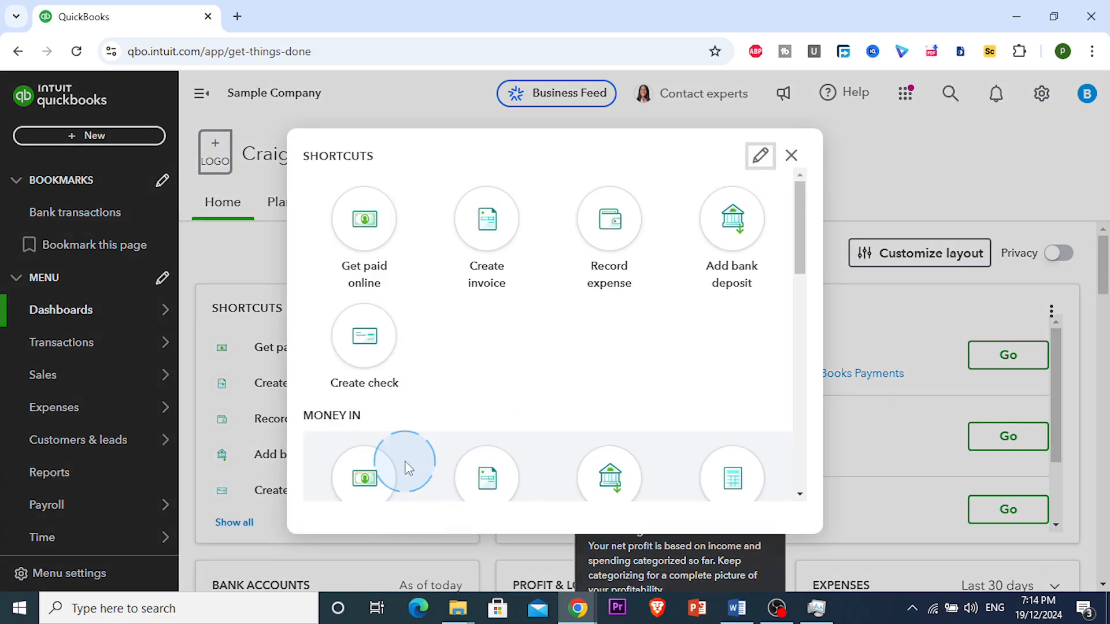
{"action": "scroll", "coordinate": [407, 467], "scroll_direction": "down", "scroll_amount": 10}
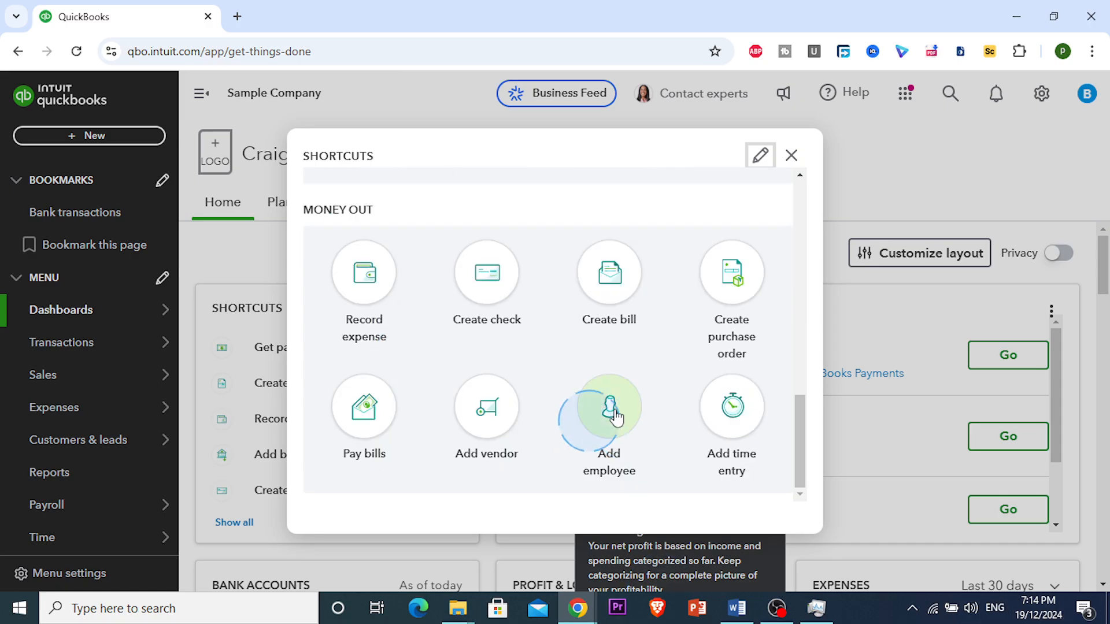
Close the Shortcuts dialog and return to the Home dashboard.
{"action": "left_click", "coordinate": [790, 154]}
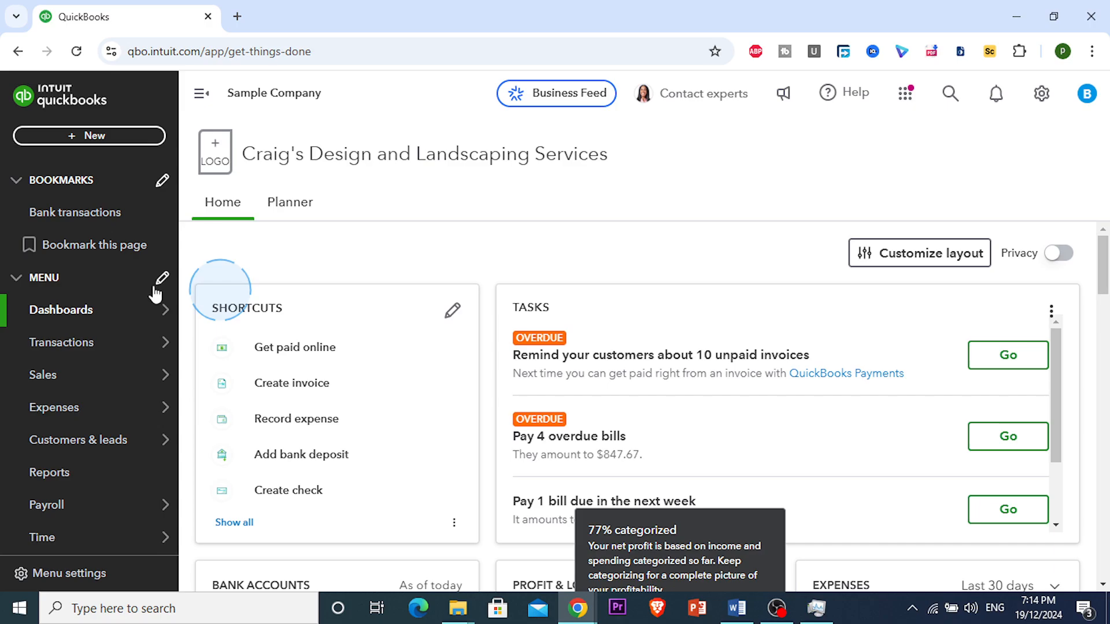
{"action": "mouse_move", "coordinate": [97, 342]}
{"action": "scroll", "coordinate": [97, 342], "scroll_direction": "down", "scroll_amount": 2}
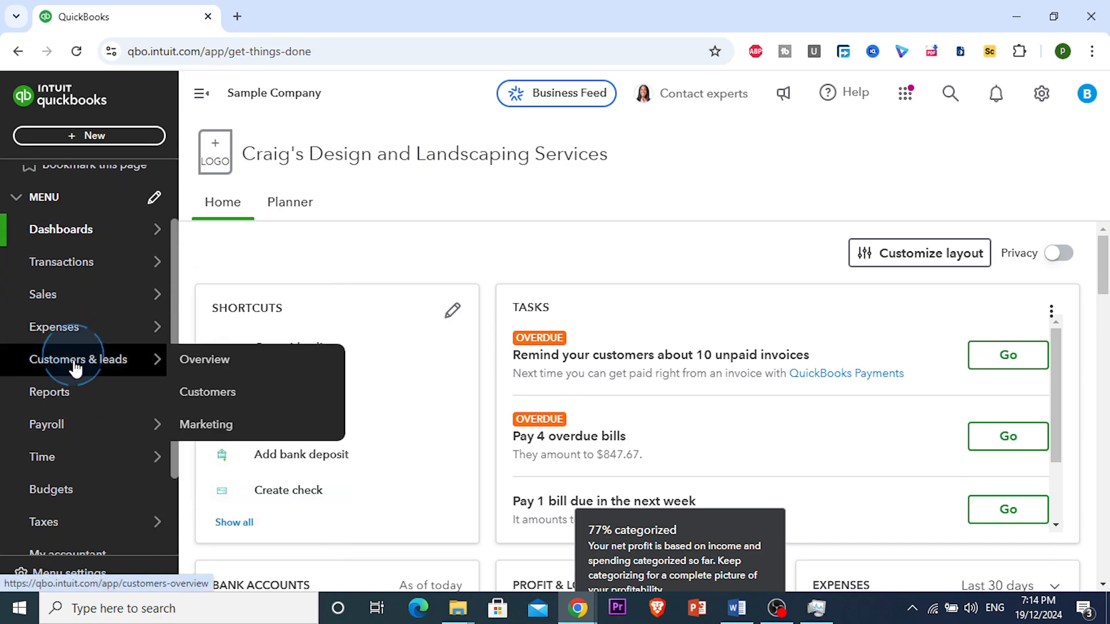
{"action": "mouse_move", "coordinate": [68, 439]}
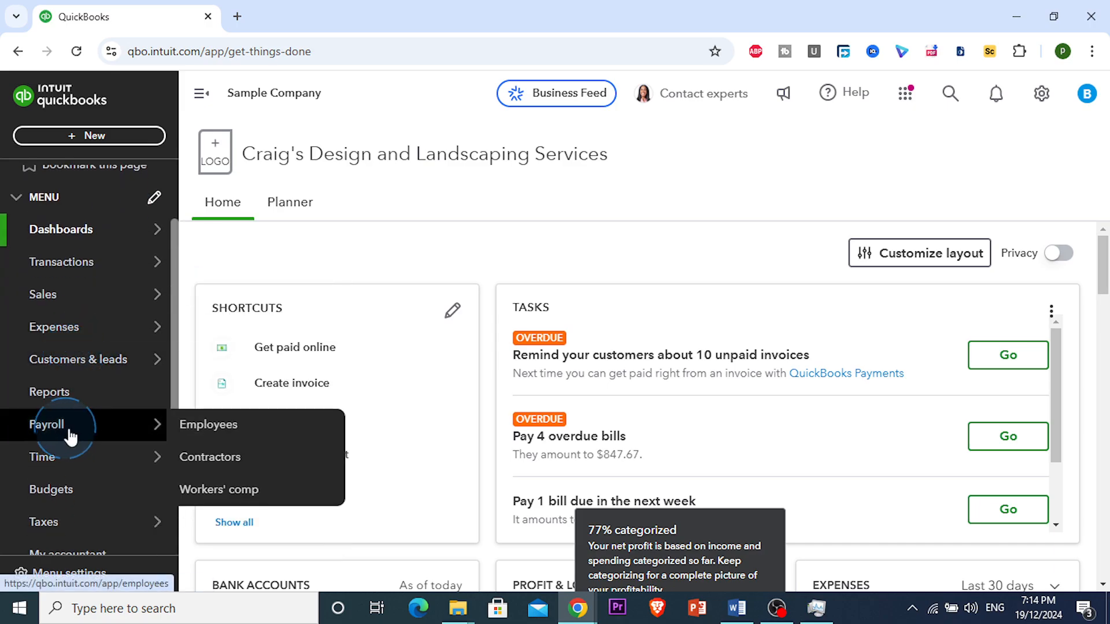
{"action": "scroll", "coordinate": [52, 347], "scroll_direction": "up", "scroll_amount": 2}
Collapse and re-expand the left menu, then bring up Payroll's Employees, Contractors and Workers' comp choices.
{"action": "left_click", "coordinate": [36, 281]}
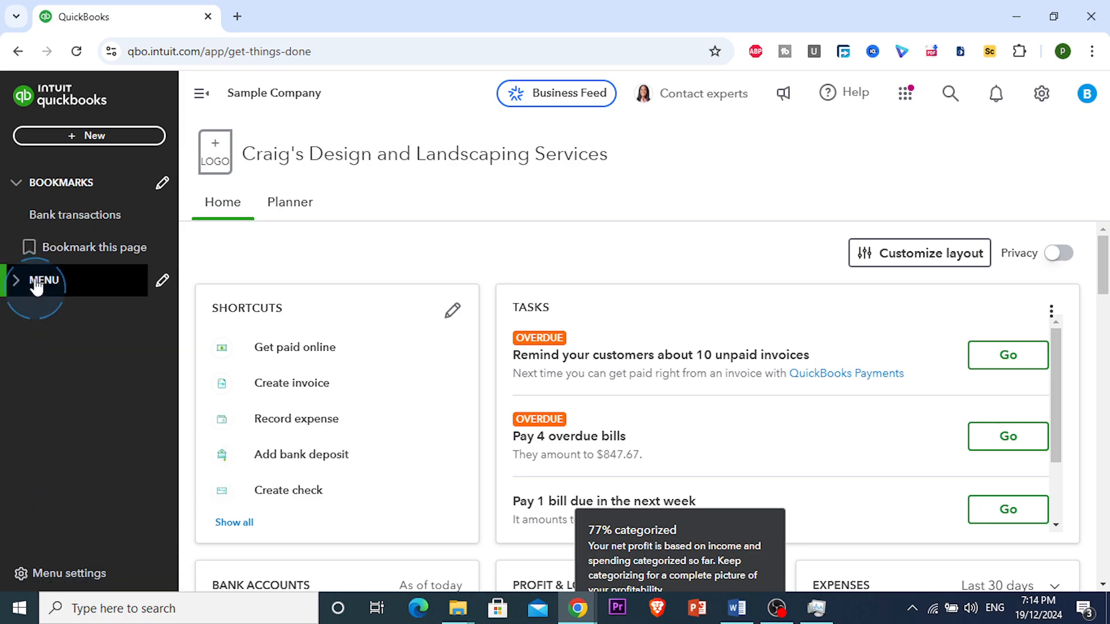
{"action": "left_click", "coordinate": [18, 286]}
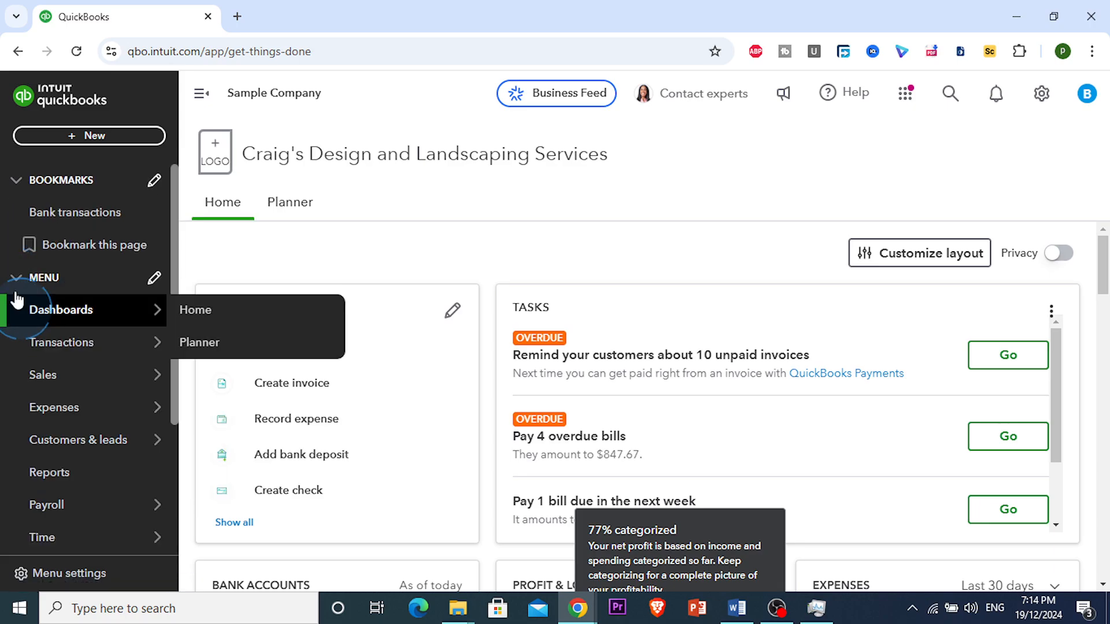
{"action": "scroll", "coordinate": [52, 375], "scroll_direction": "down", "scroll_amount": 3}
{"action": "left_click", "coordinate": [63, 347]}
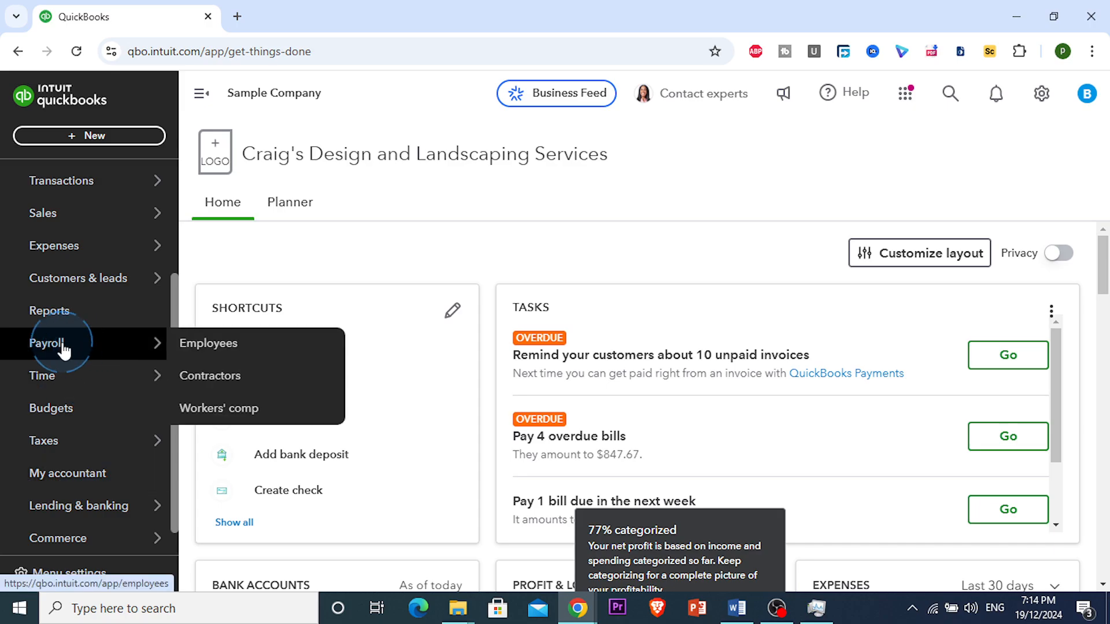
{"action": "left_click", "coordinate": [208, 353]}
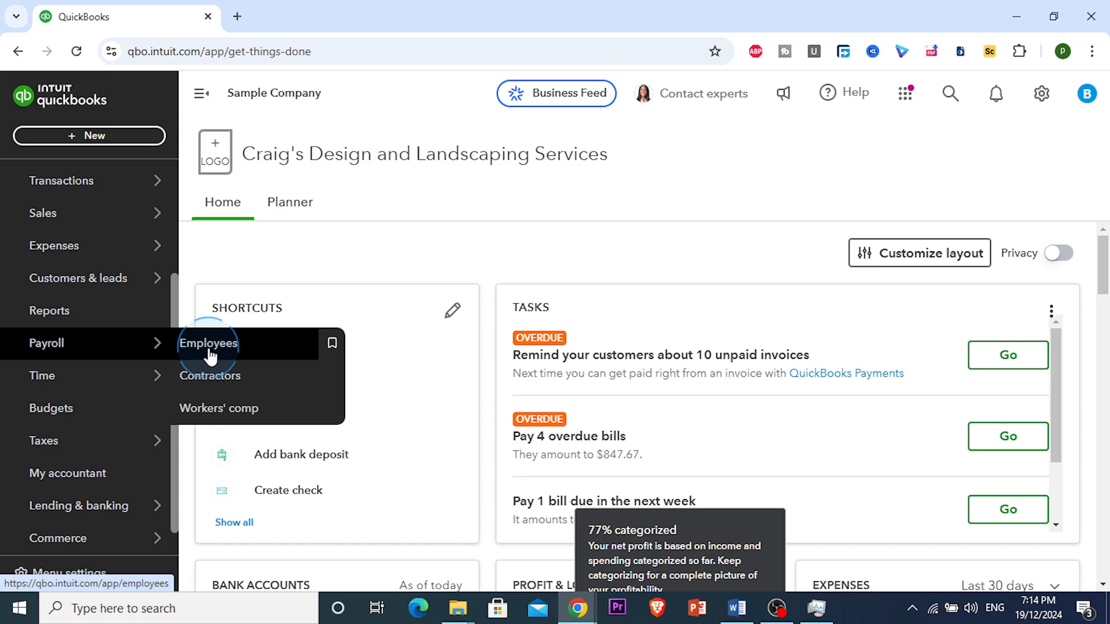
Open the Payroll Employees list and look over it.
{"action": "left_click", "coordinate": [217, 349]}
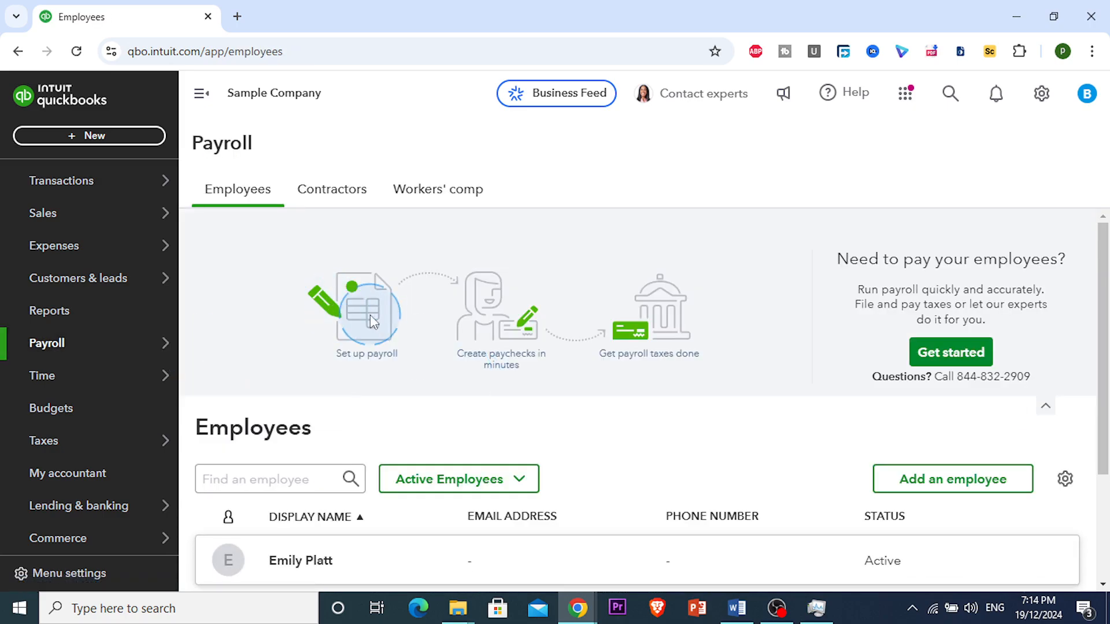
{"action": "scroll", "coordinate": [354, 340], "scroll_direction": "down", "scroll_amount": 3}
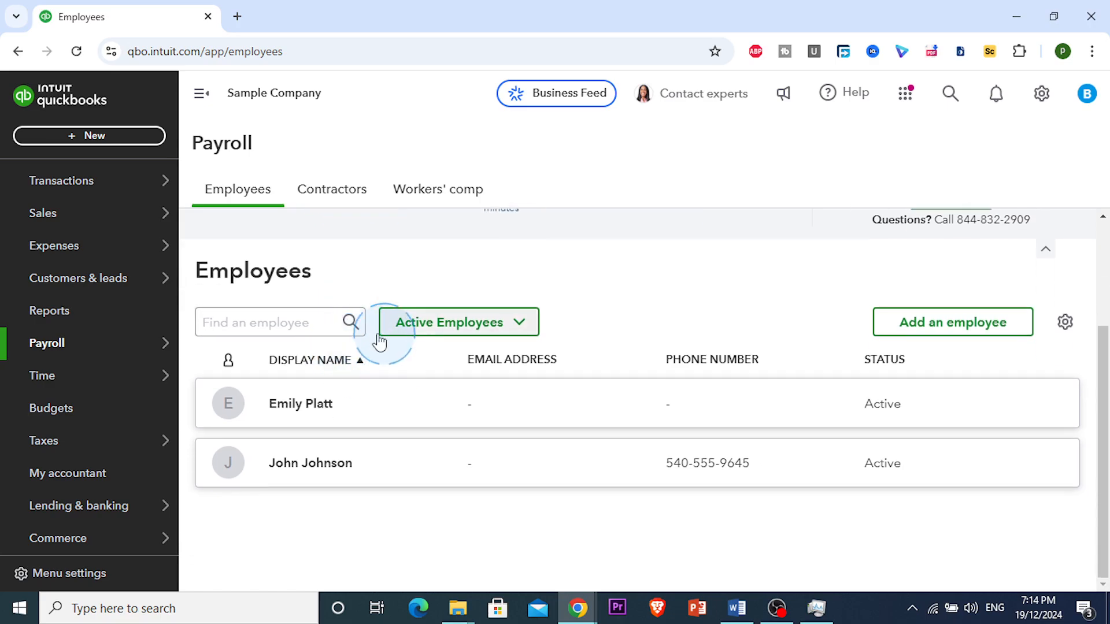
{"action": "scroll", "coordinate": [540, 307], "scroll_direction": "up", "scroll_amount": 3}
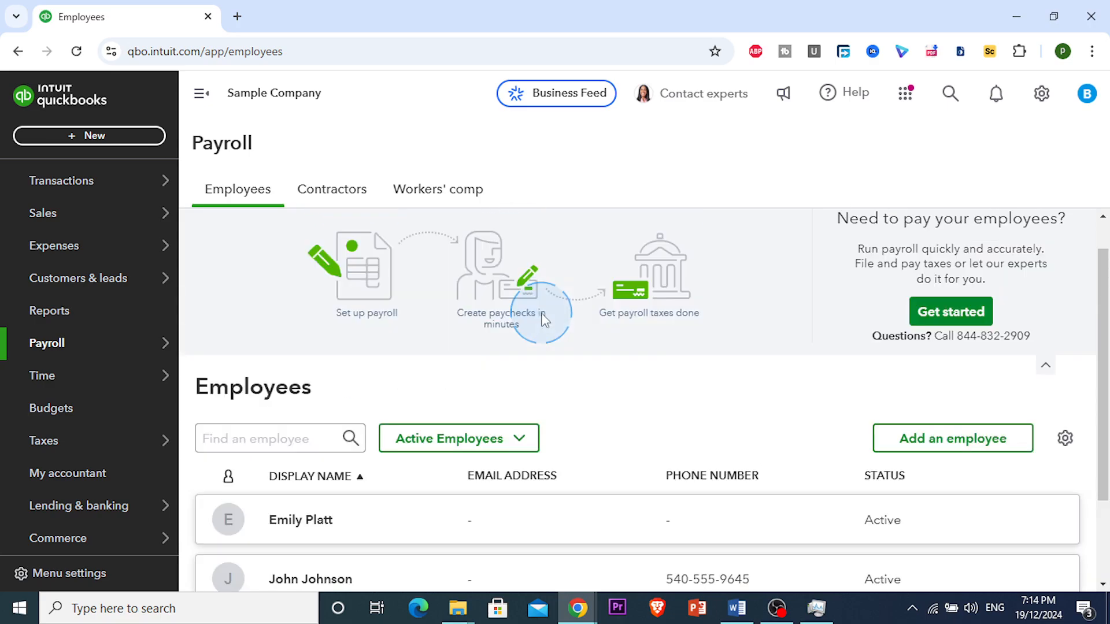
{"action": "scroll", "coordinate": [542, 322], "scroll_direction": "down", "scroll_amount": 2}
{"action": "scroll", "coordinate": [529, 324], "scroll_direction": "down", "scroll_amount": 1}
Filter the employee list to Inactive, then to All Employees.
{"action": "left_click", "coordinate": [519, 326]}
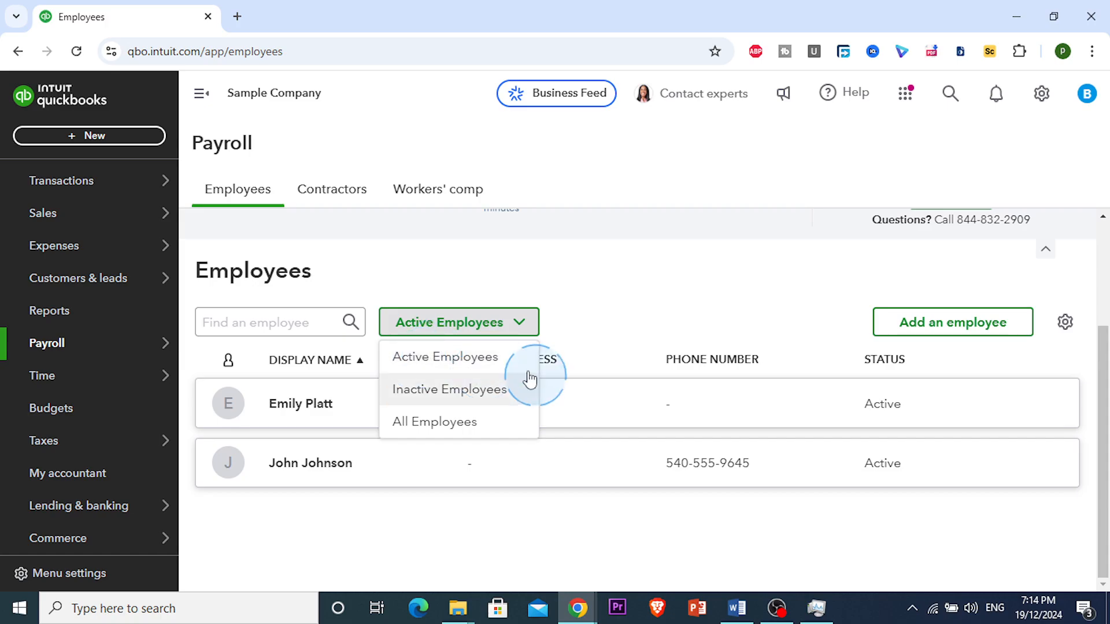
{"action": "left_click", "coordinate": [466, 397]}
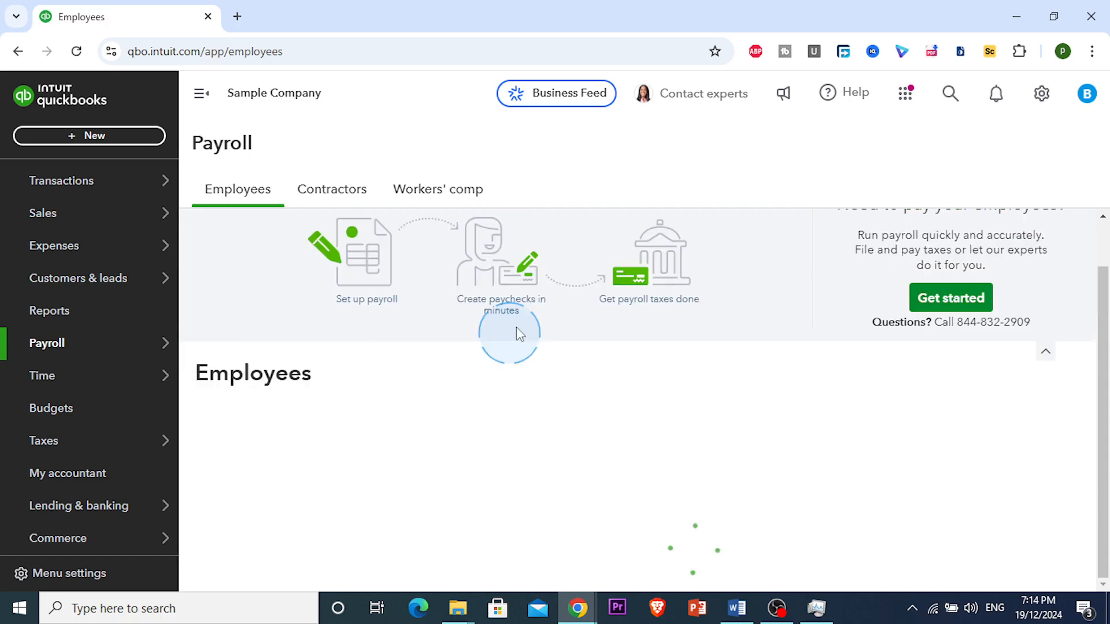
{"action": "left_click", "coordinate": [514, 467]}
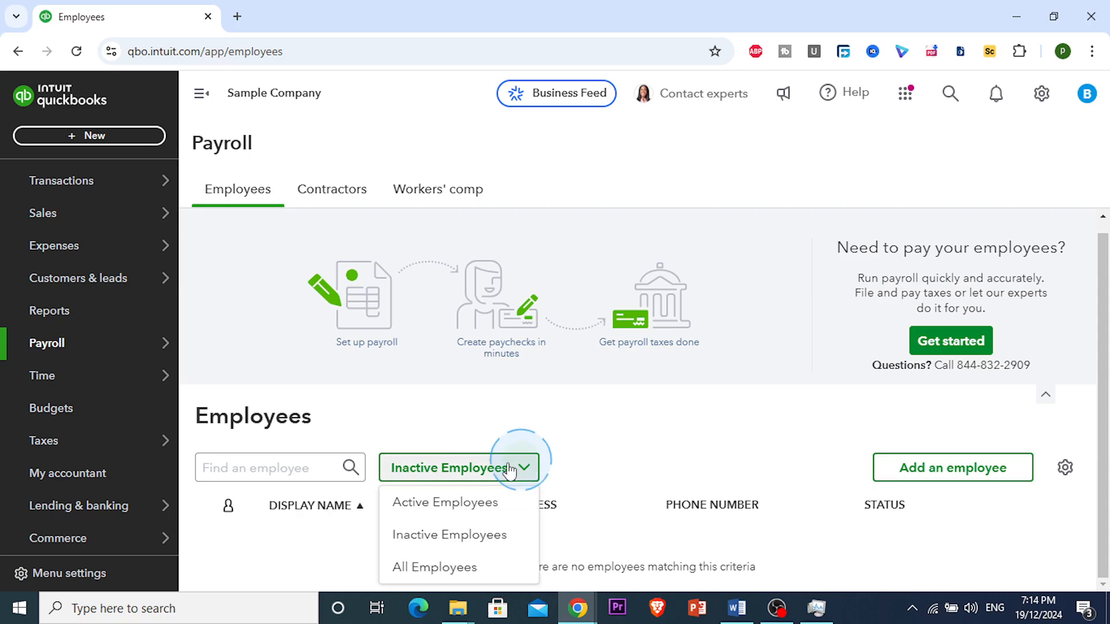
{"action": "left_click", "coordinate": [437, 570]}
{"action": "scroll", "coordinate": [572, 462], "scroll_direction": "down", "scroll_amount": 2}
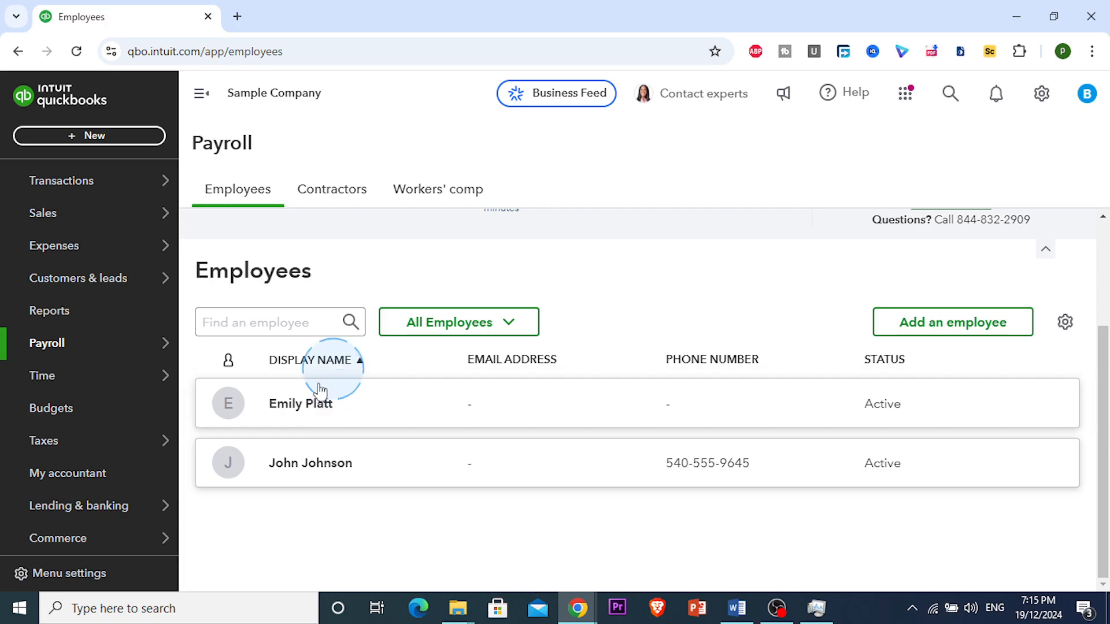
Search the employee list by first name to narrow it to one match.
{"action": "left_click", "coordinate": [289, 322]}
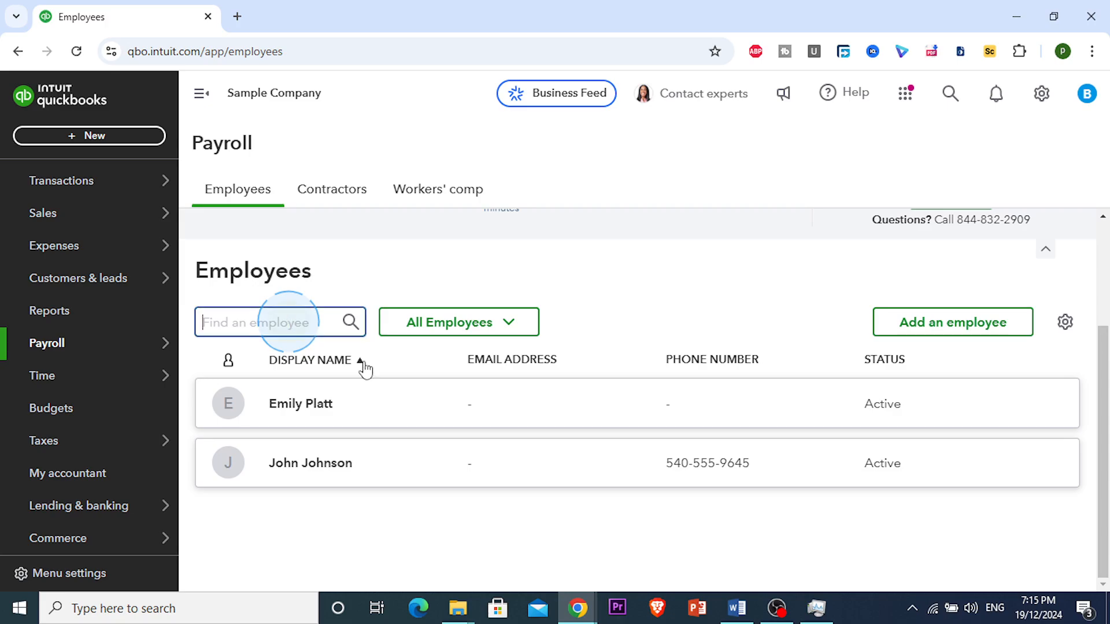
{"action": "left_click", "coordinate": [337, 280]}
{"action": "left_click", "coordinate": [282, 327]}
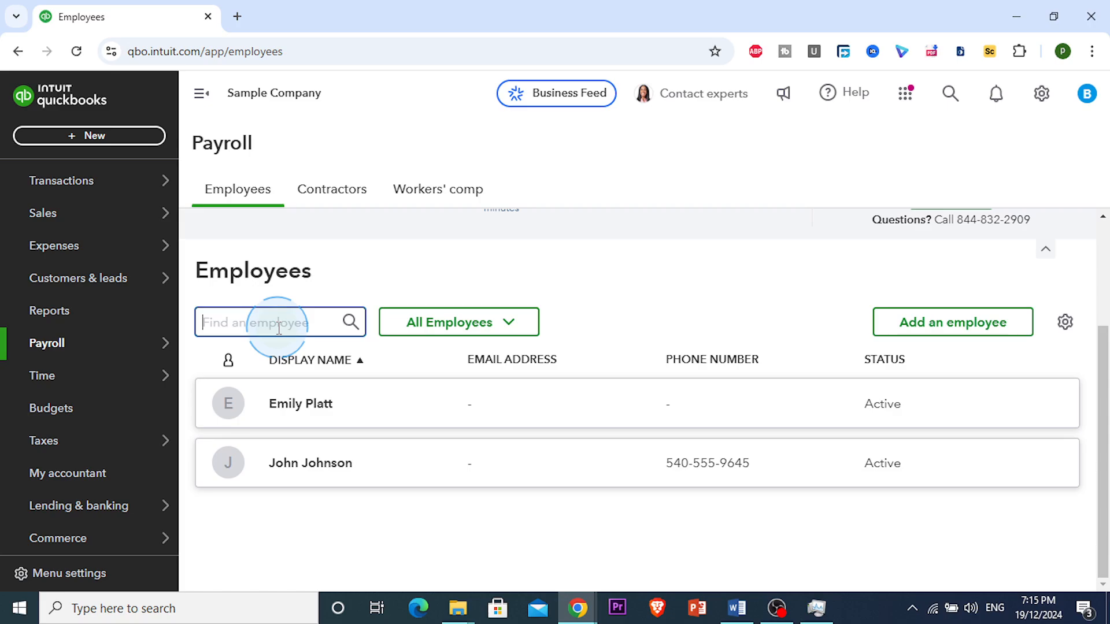
{"action": "type", "text": "john"}
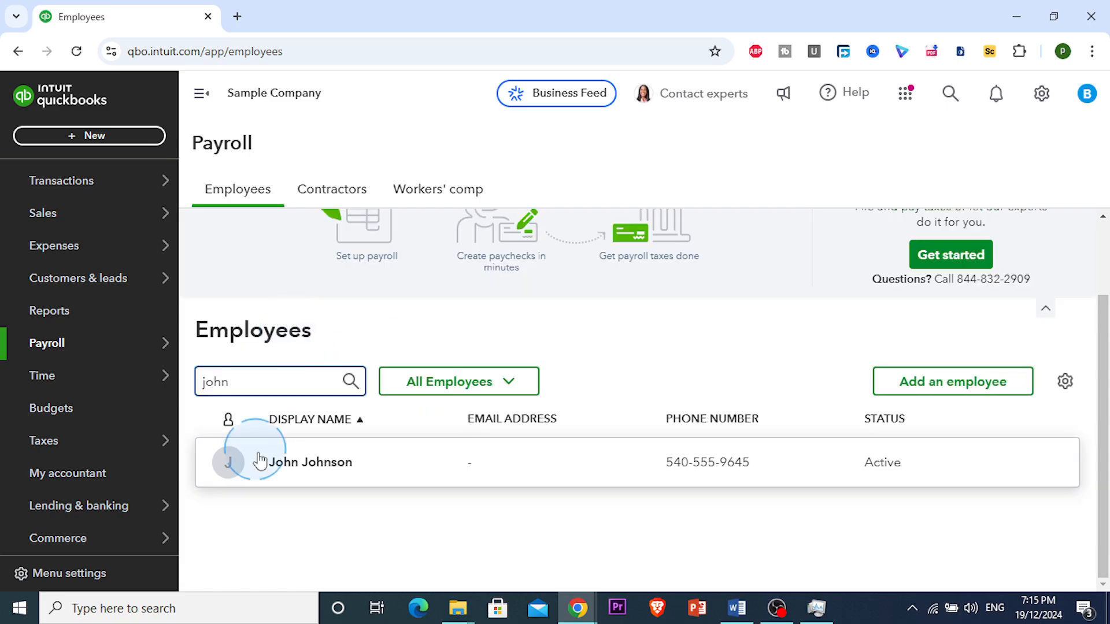
Open the matching employee's profile and review personal info and employment details (Active, hired 10/22/2024).
{"action": "left_click", "coordinate": [299, 474]}
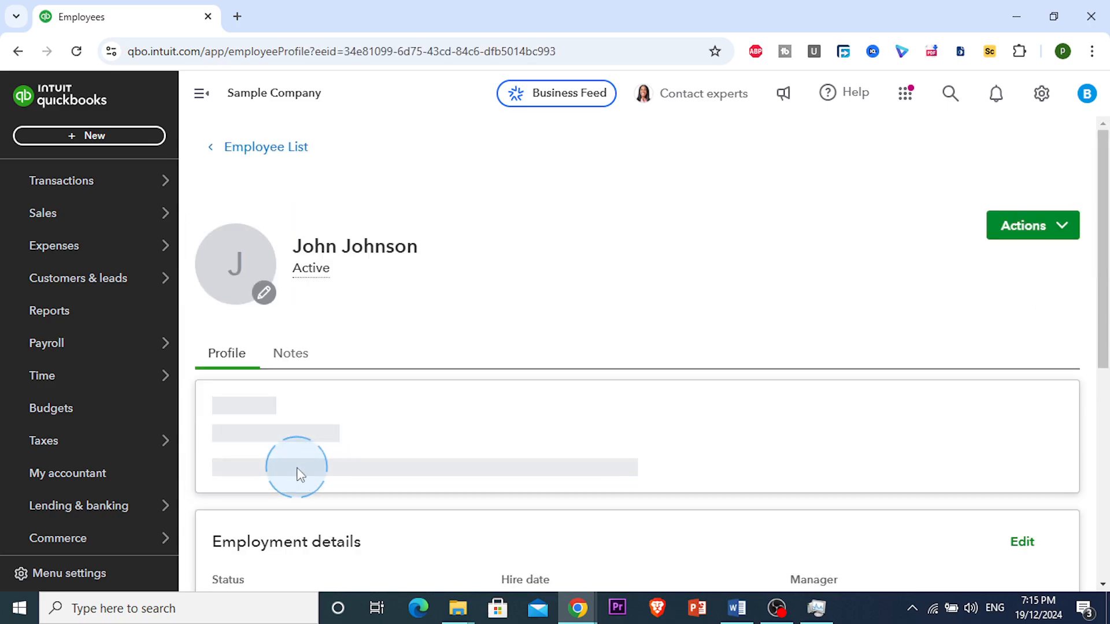
{"action": "scroll", "coordinate": [289, 457], "scroll_direction": "down", "scroll_amount": 3}
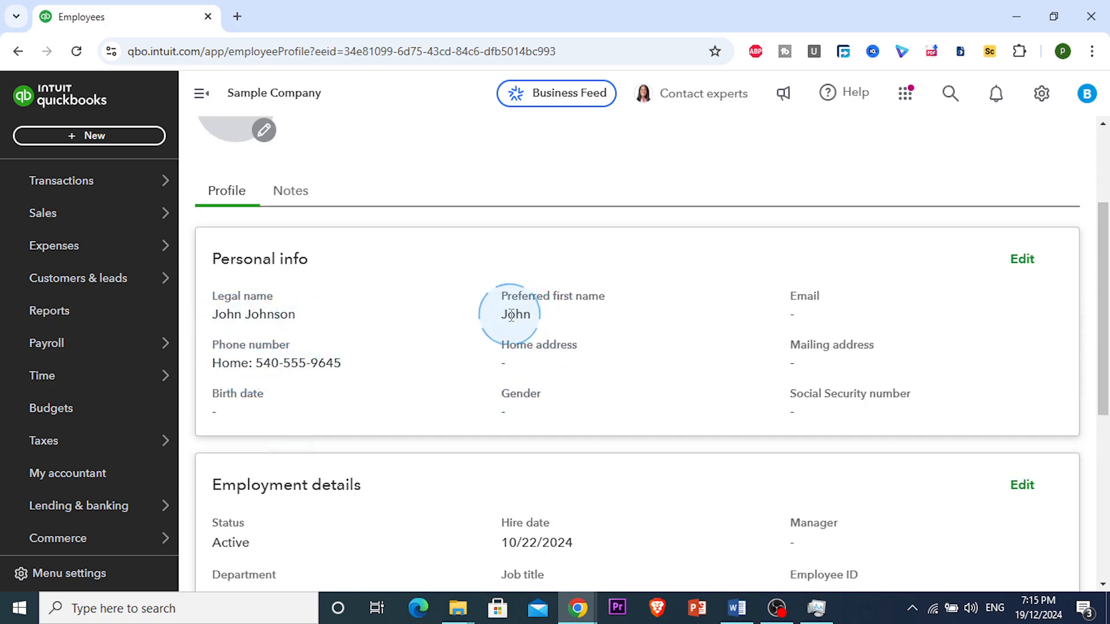
{"action": "left_click_drag", "start_coordinate": [508, 305], "coordinate": [509, 318]}
{"action": "scroll", "coordinate": [537, 311], "scroll_direction": "down", "scroll_amount": 1}
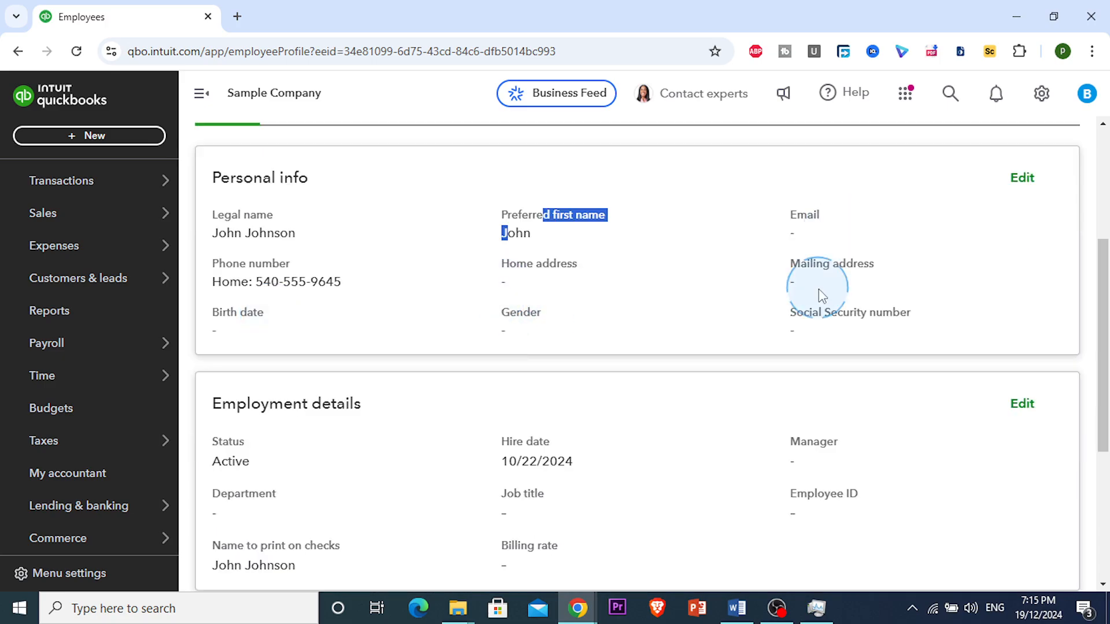
{"action": "scroll", "coordinate": [804, 302], "scroll_direction": "down", "scroll_amount": 1}
{"action": "scroll", "coordinate": [606, 326], "scroll_direction": "down", "scroll_amount": 1}
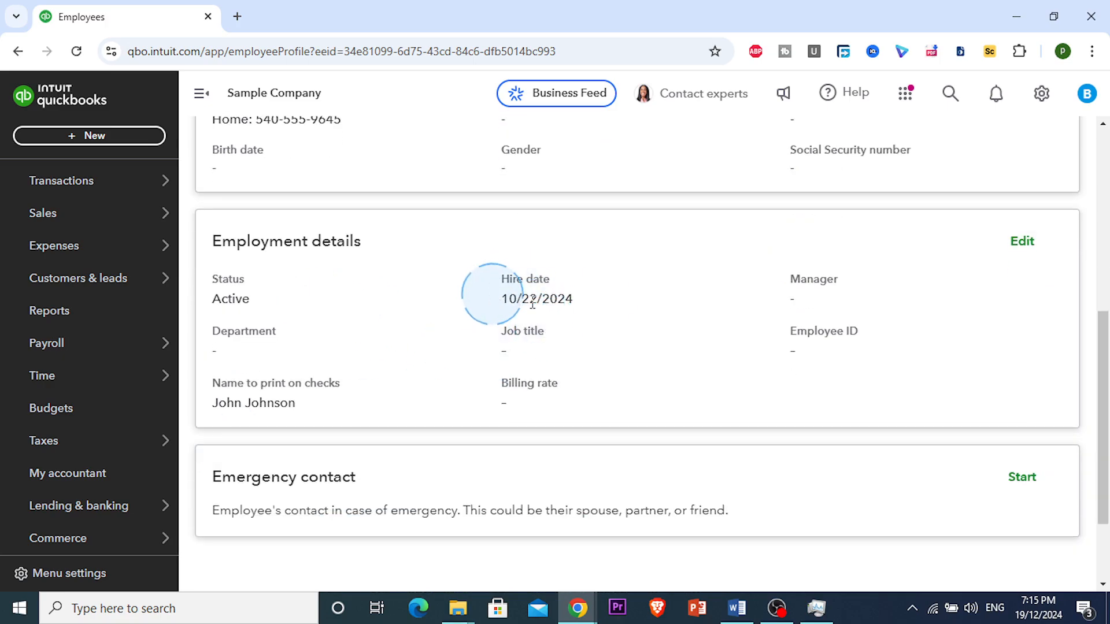
{"action": "left_click_drag", "start_coordinate": [494, 284], "coordinate": [606, 323]}
{"action": "left_click", "coordinate": [605, 325]}
{"action": "scroll", "coordinate": [501, 368], "scroll_direction": "down", "scroll_amount": 1}
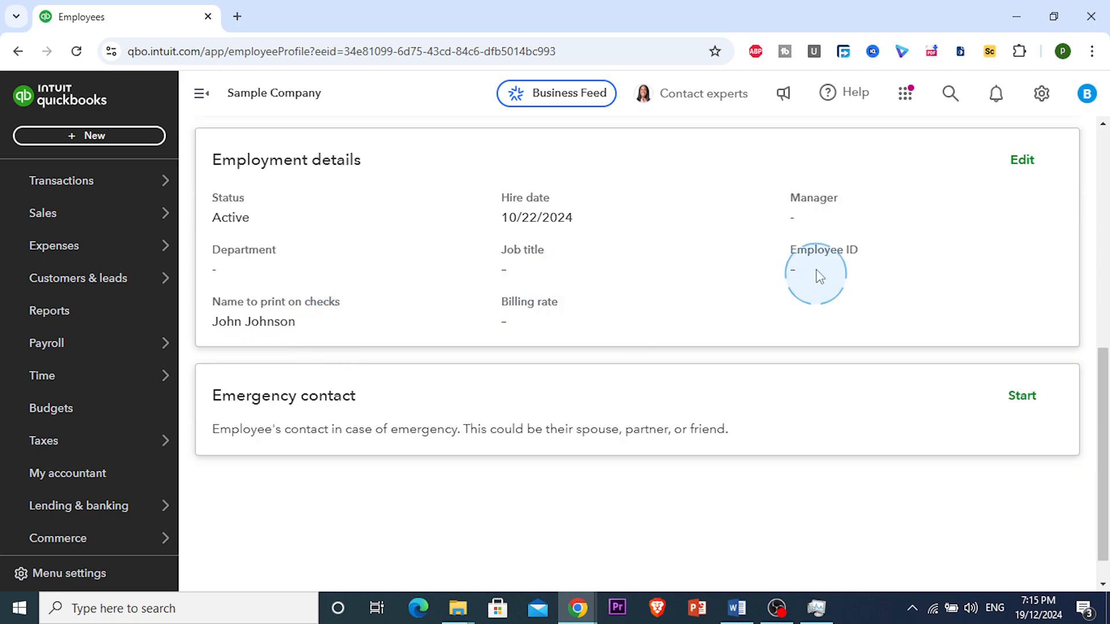
{"action": "double_click", "coordinate": [507, 323]}
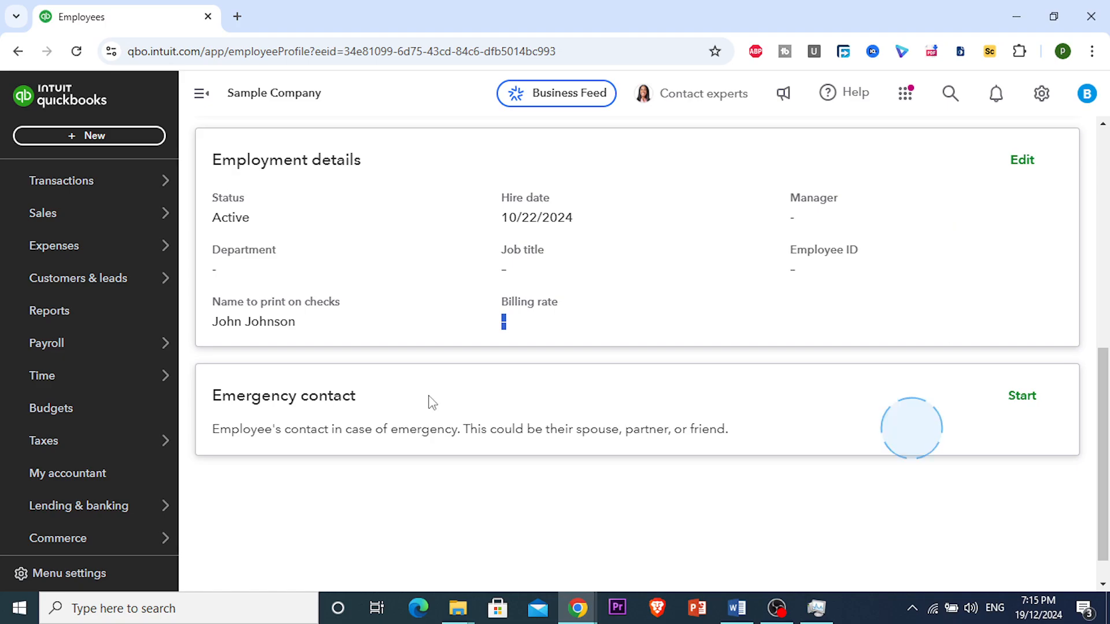
Enter a billing rate of $25.00 per hour in Employment details and save it.
{"action": "scroll", "coordinate": [230, 436], "scroll_direction": "down", "scroll_amount": 4}
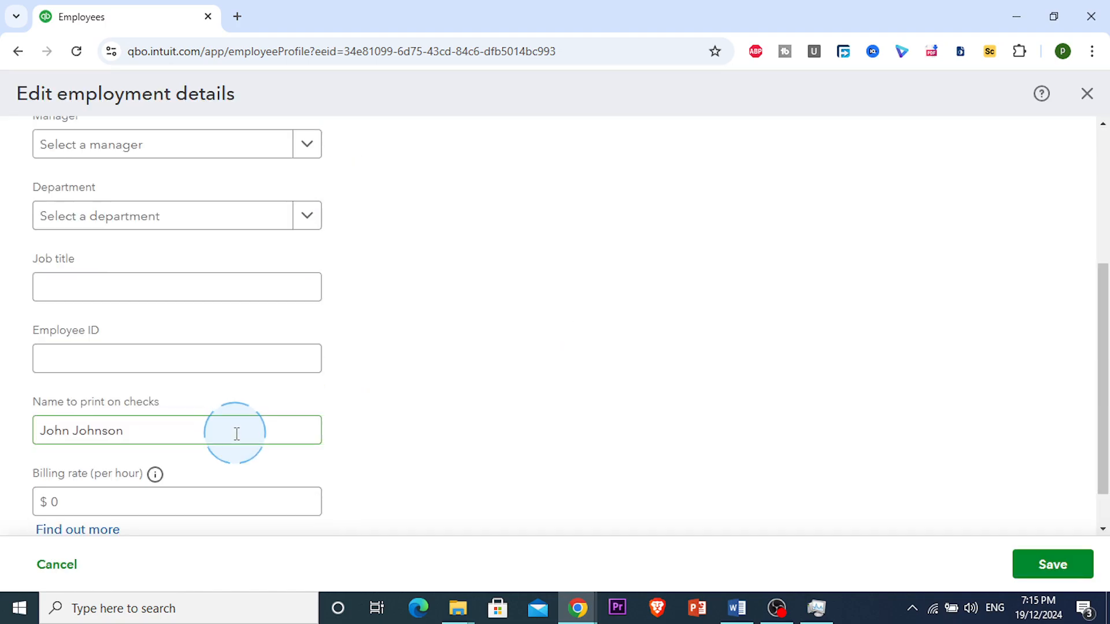
{"action": "scroll", "coordinate": [234, 433], "scroll_direction": "down", "scroll_amount": 1}
{"action": "left_click", "coordinate": [108, 448]}
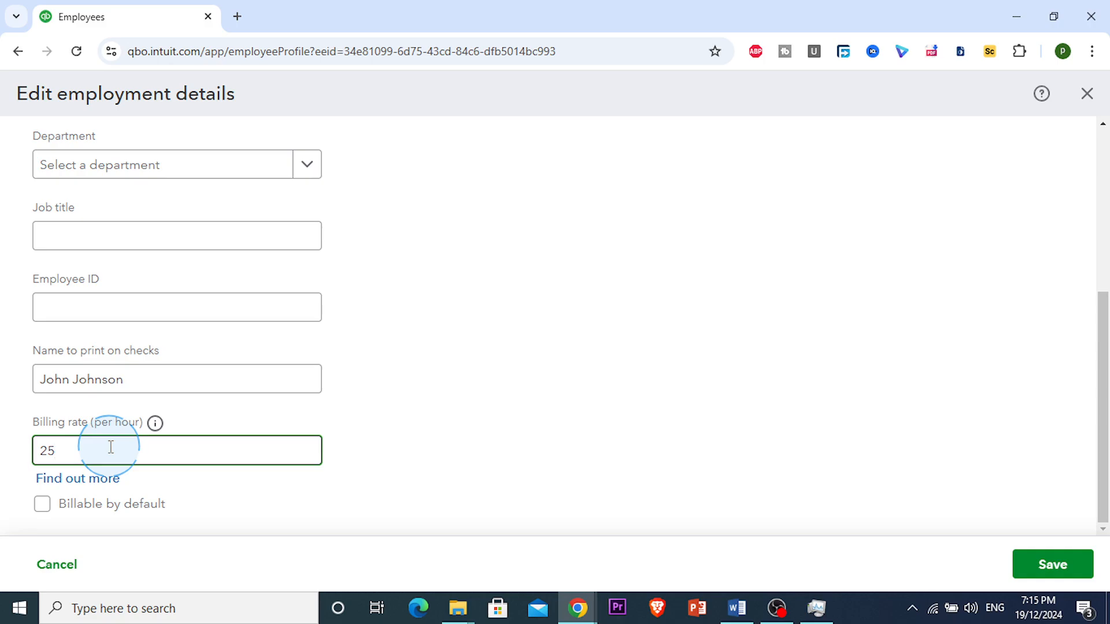
{"action": "left_click", "coordinate": [1018, 569]}
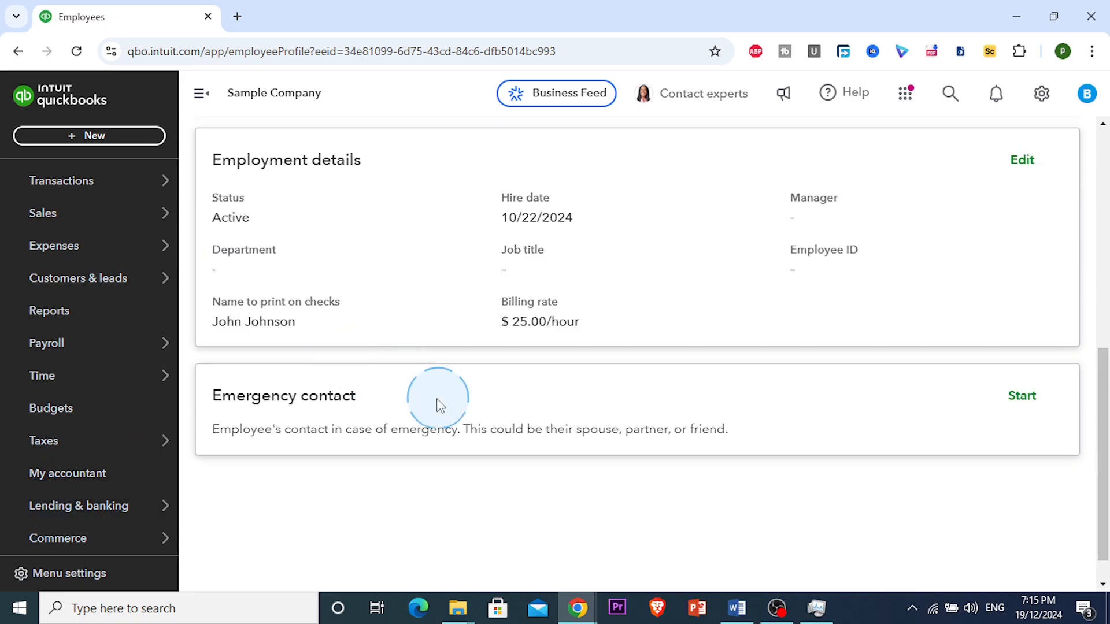
{"action": "scroll", "coordinate": [491, 414], "scroll_direction": "up", "scroll_amount": 1}
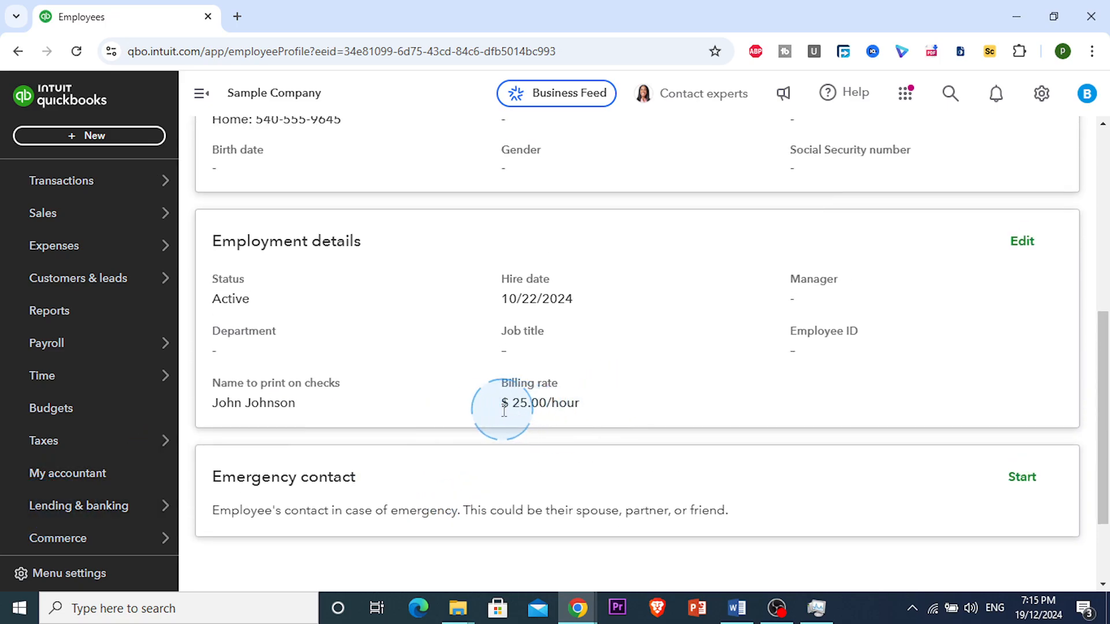
{"action": "left_click_drag", "start_coordinate": [495, 408], "coordinate": [615, 411]}
{"action": "scroll", "coordinate": [607, 409], "scroll_direction": "up", "scroll_amount": 5}
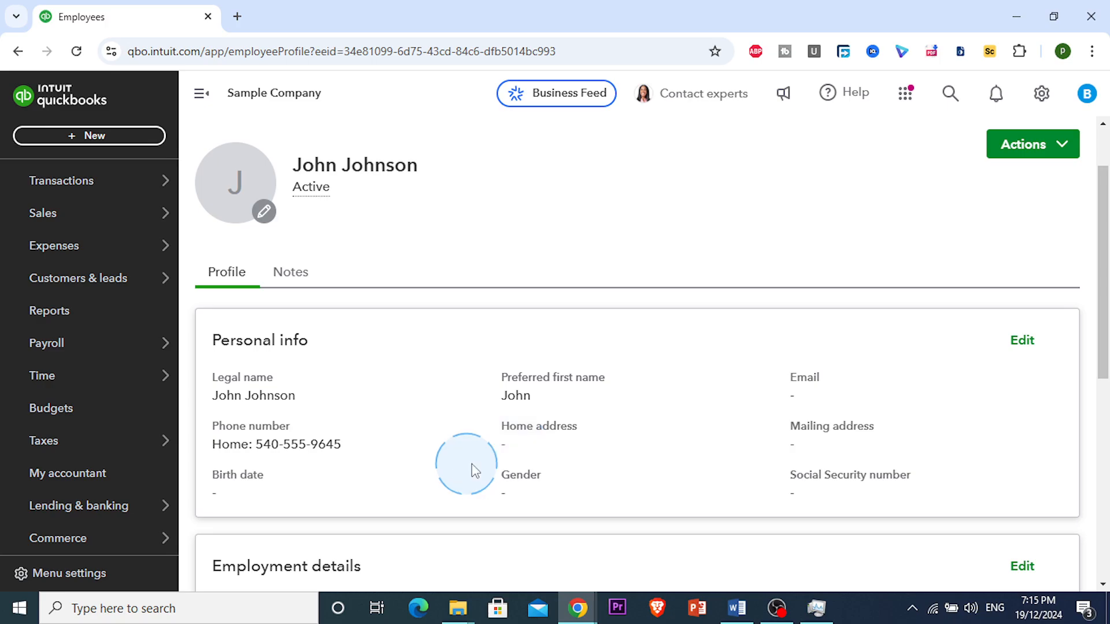
{"action": "scroll", "coordinate": [370, 416], "scroll_direction": "up", "scroll_amount": 1}
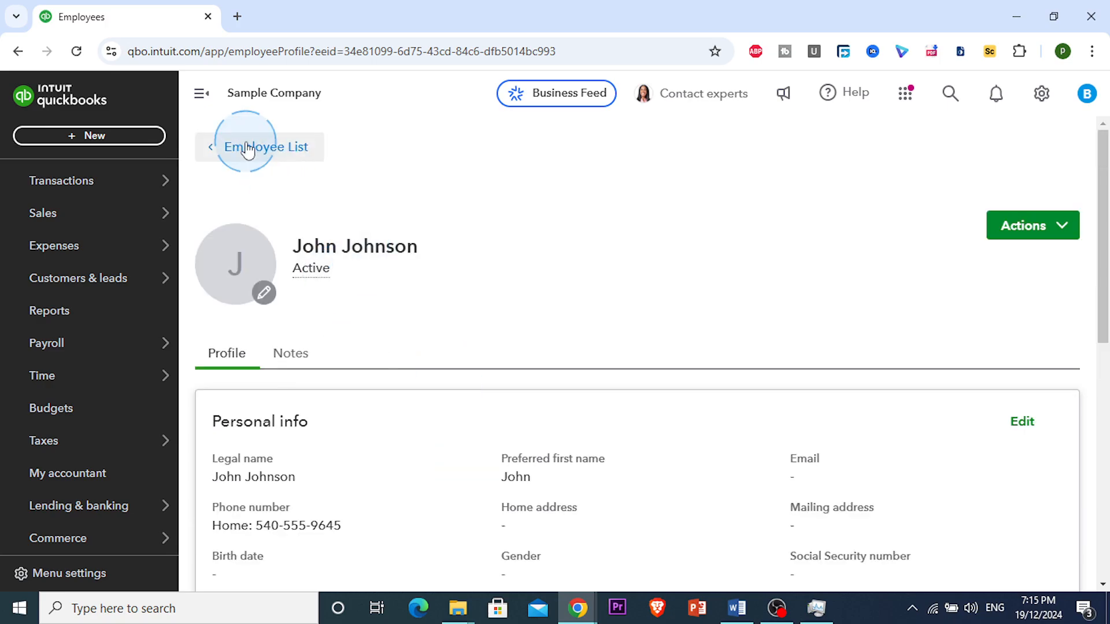
Cancel the status change, keeping Active, and run the employee's Time Activities by Customer report.
{"action": "left_click", "coordinate": [1062, 226]}
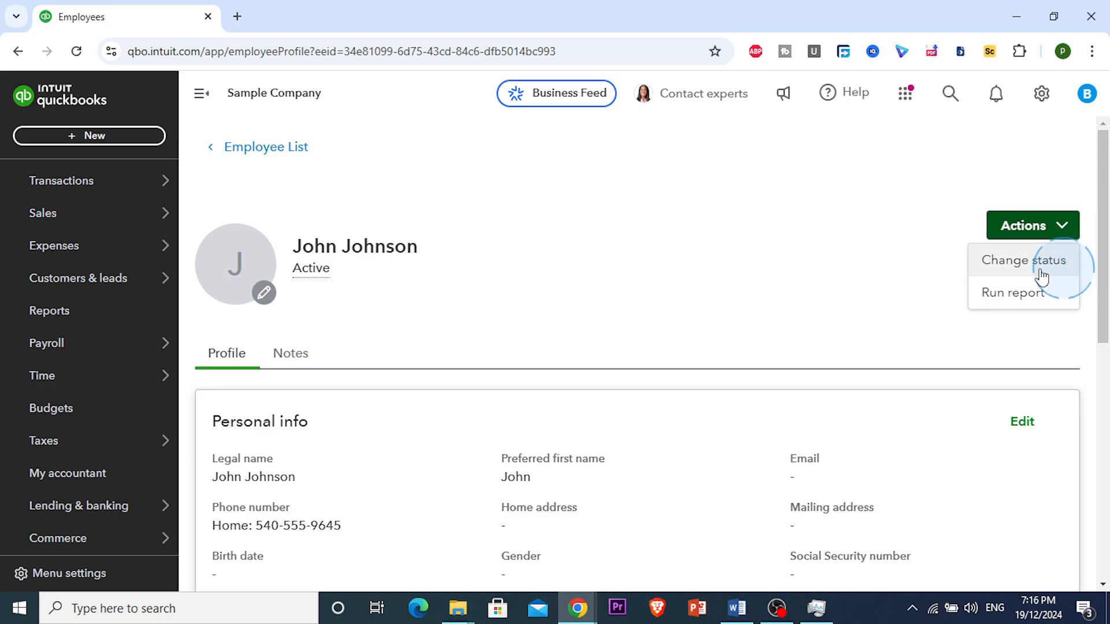
{"action": "left_click", "coordinate": [996, 260]}
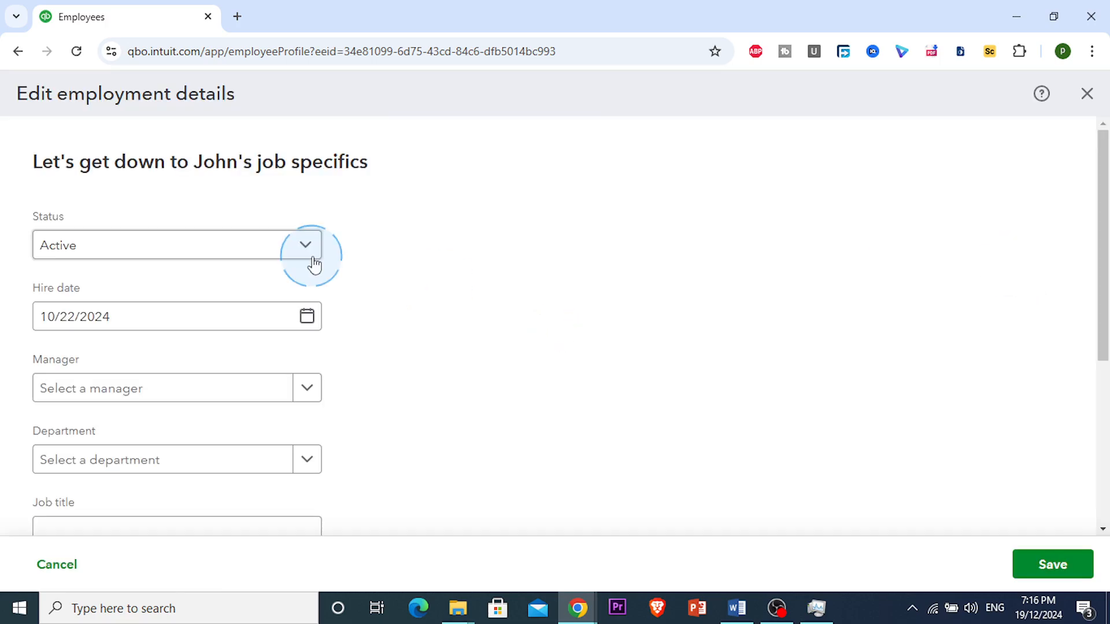
{"action": "left_click", "coordinate": [306, 253]}
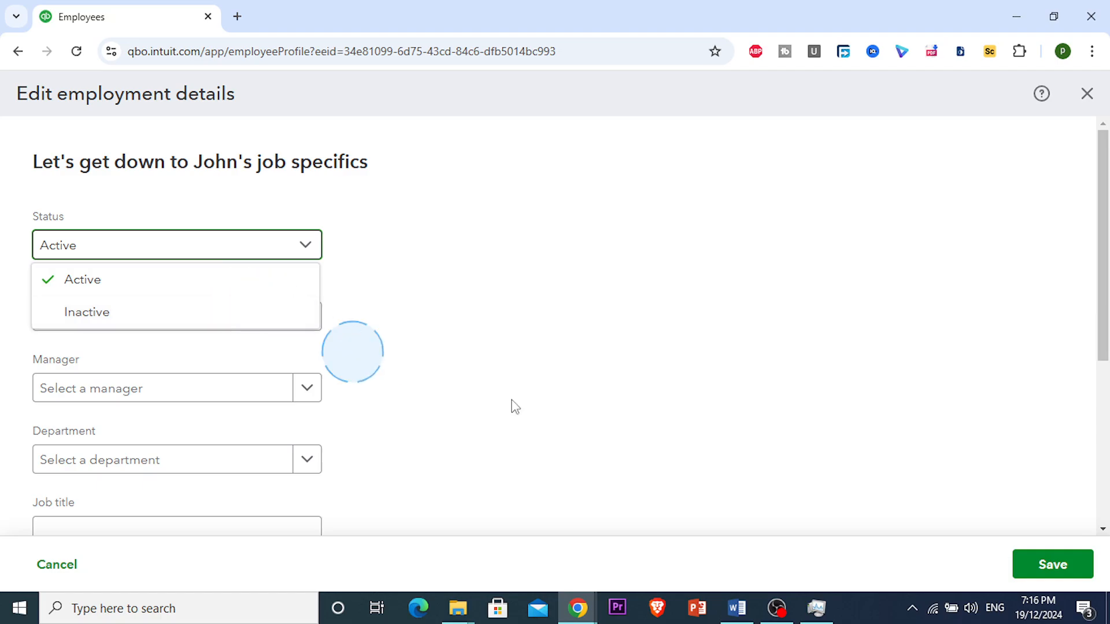
{"action": "left_click", "coordinate": [570, 370]}
{"action": "left_click", "coordinate": [57, 565]}
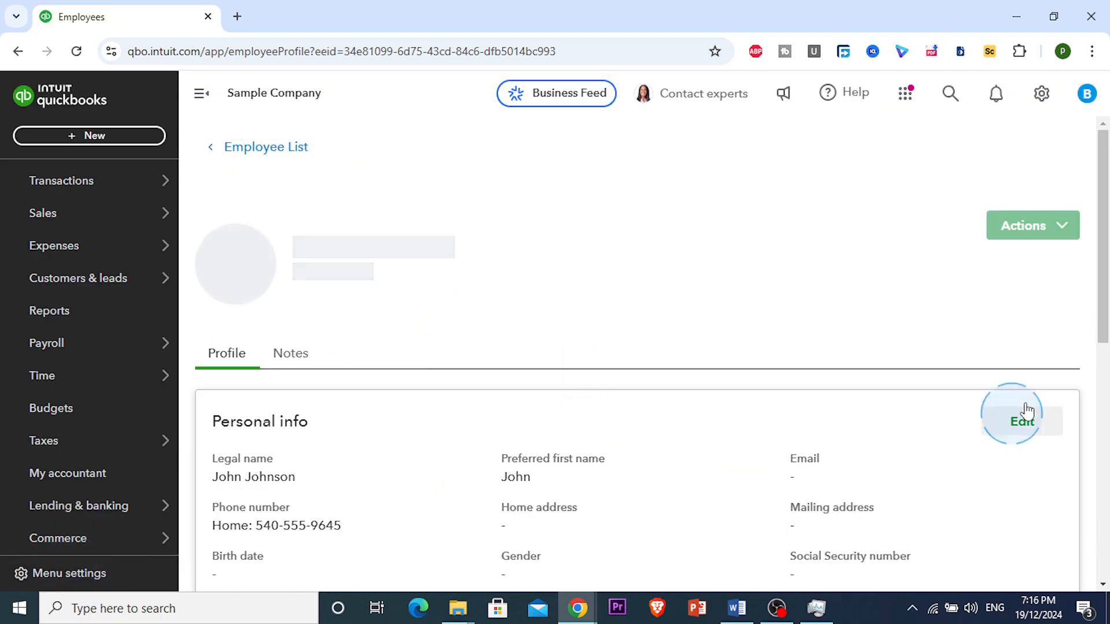
{"action": "left_click", "coordinate": [1071, 229]}
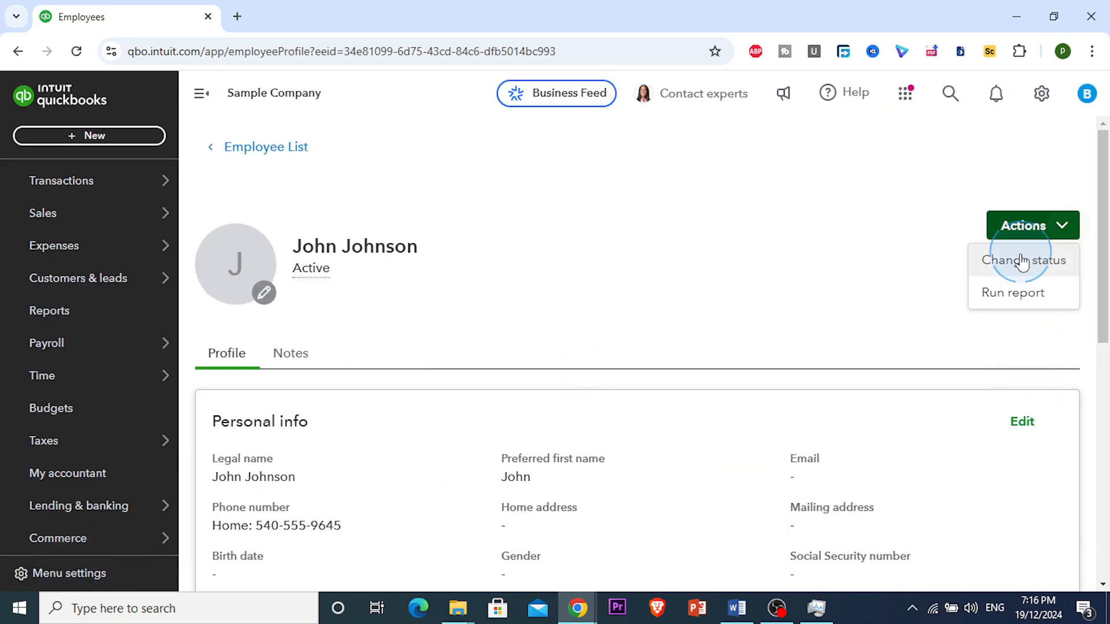
{"action": "left_click", "coordinate": [1035, 308]}
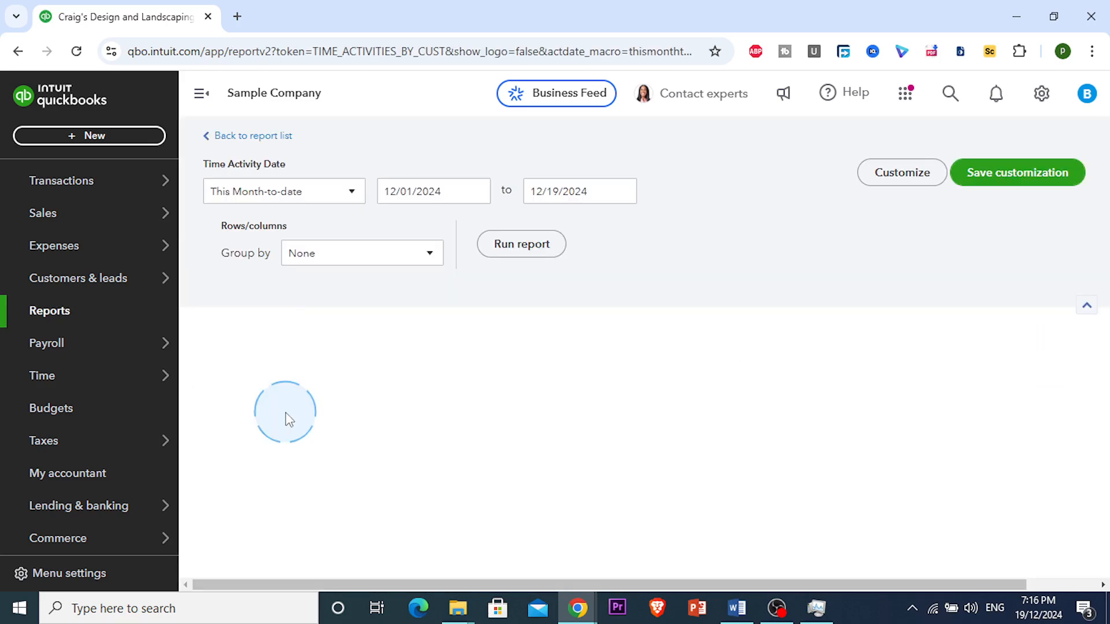
Set the Time Activities report to All Dates, then return to the Standard reports list.
{"action": "left_click", "coordinate": [352, 192]}
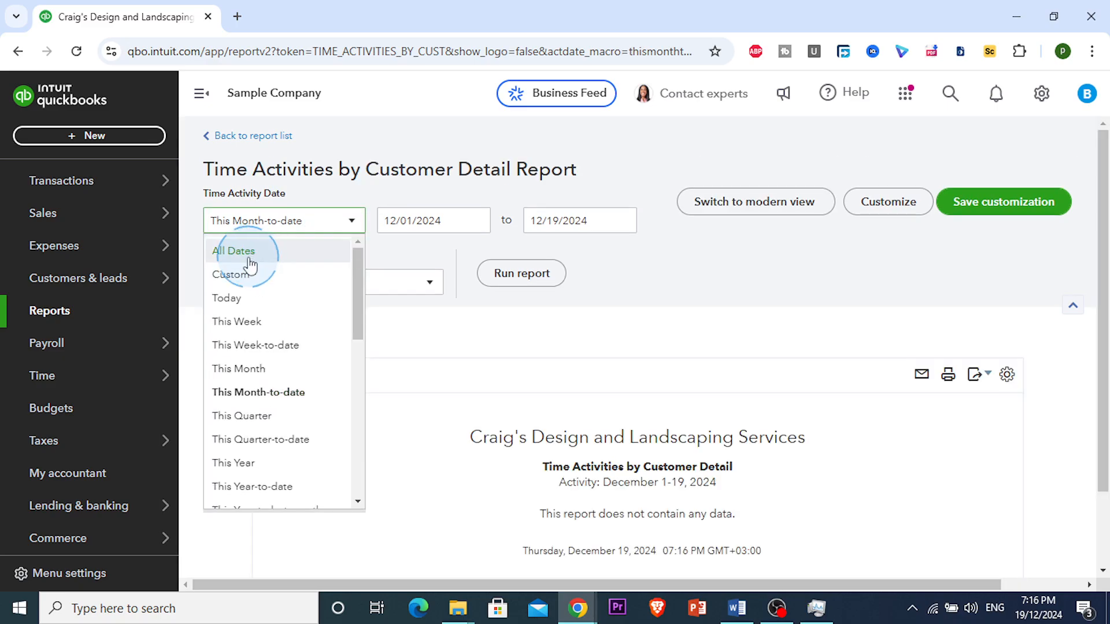
{"action": "left_click", "coordinate": [250, 264]}
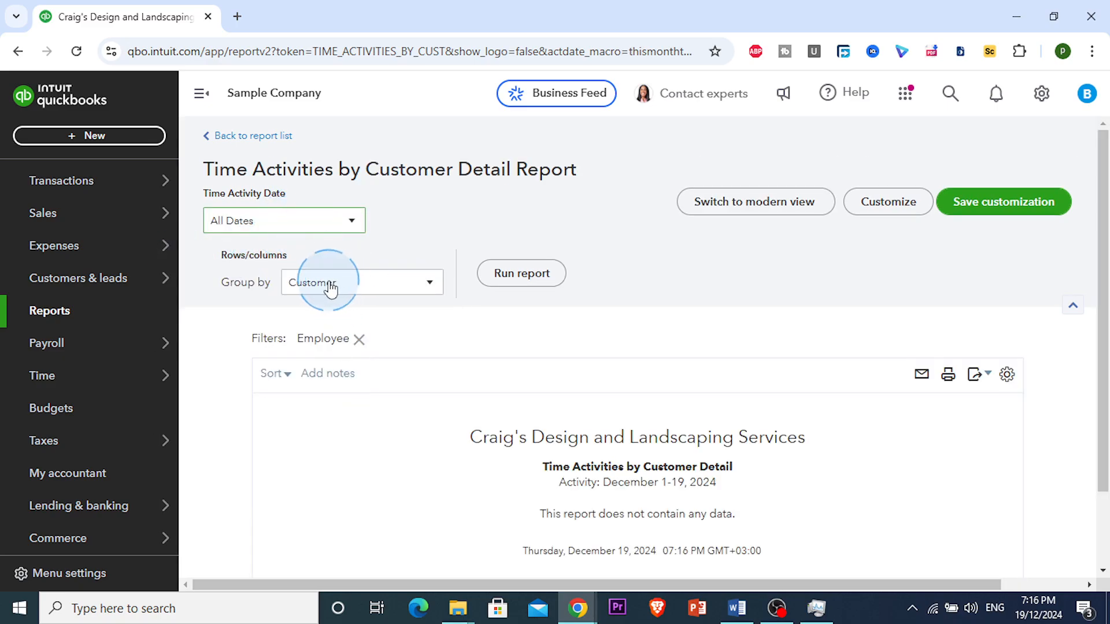
{"action": "scroll", "coordinate": [451, 367], "scroll_direction": "down", "scroll_amount": 2}
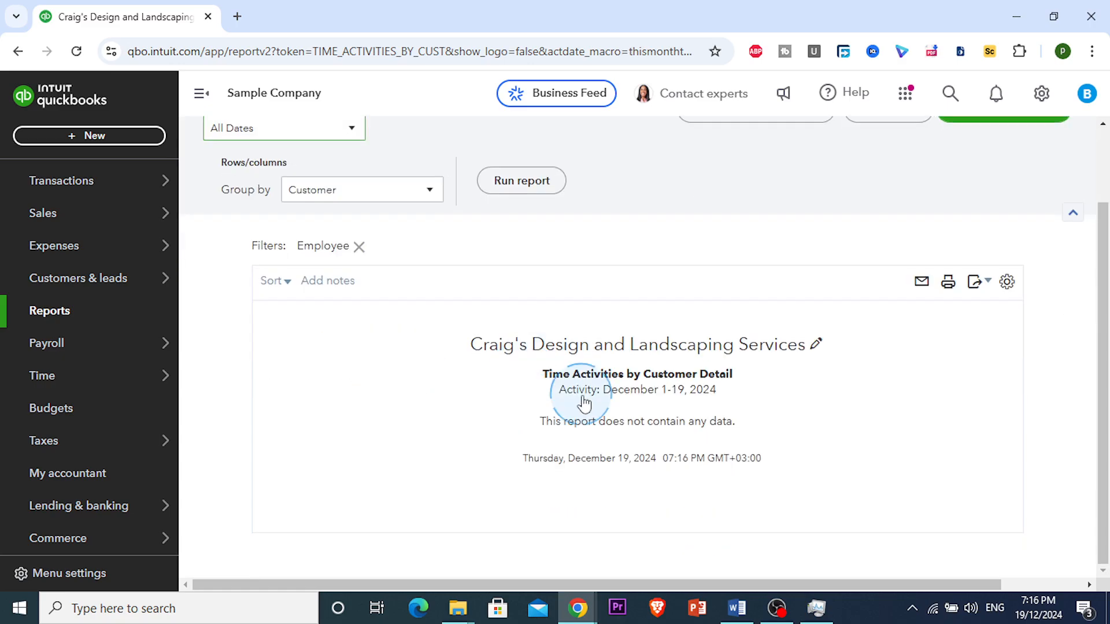
{"action": "scroll", "coordinate": [469, 406], "scroll_direction": "up", "scroll_amount": 2}
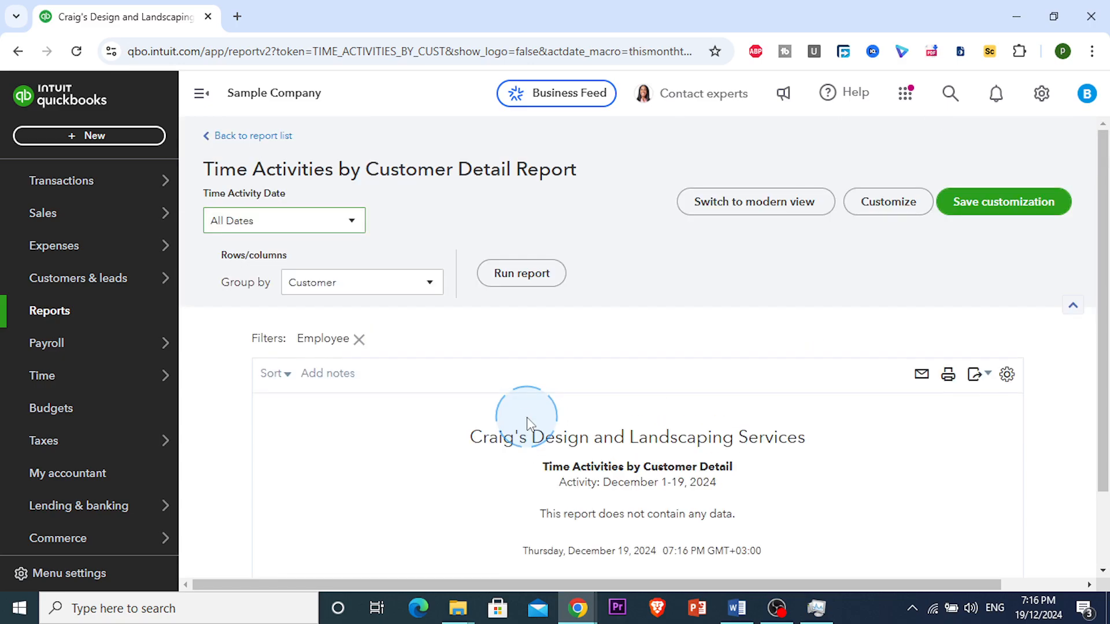
{"action": "left_click", "coordinate": [215, 138]}
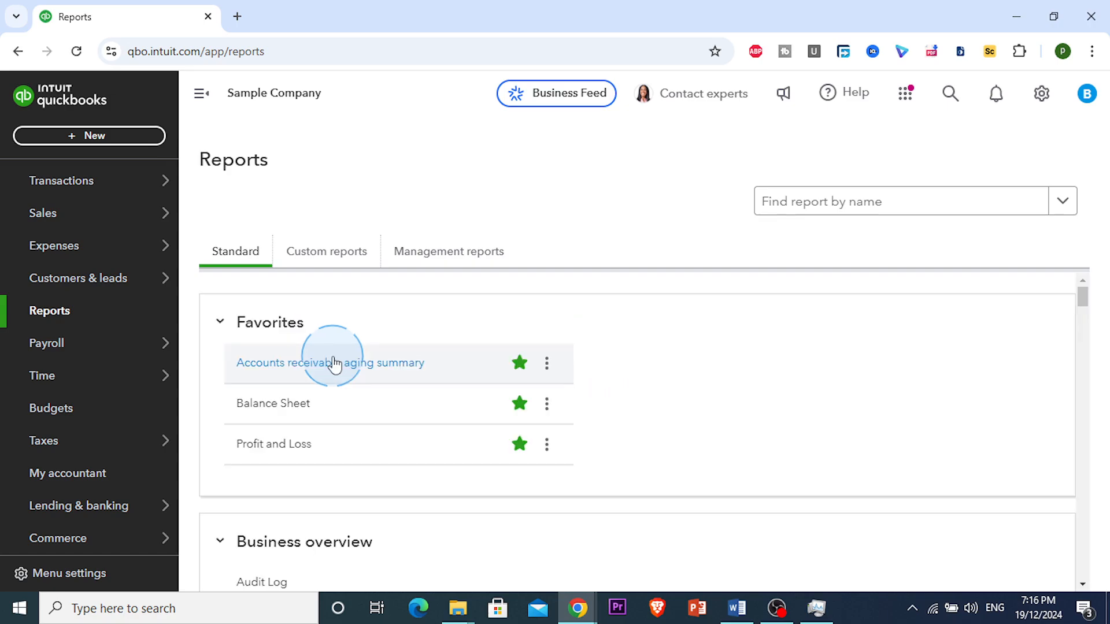
Go to Payroll > Employees to show the two existing employees.
{"action": "scroll", "coordinate": [453, 323], "scroll_direction": "down", "scroll_amount": 1}
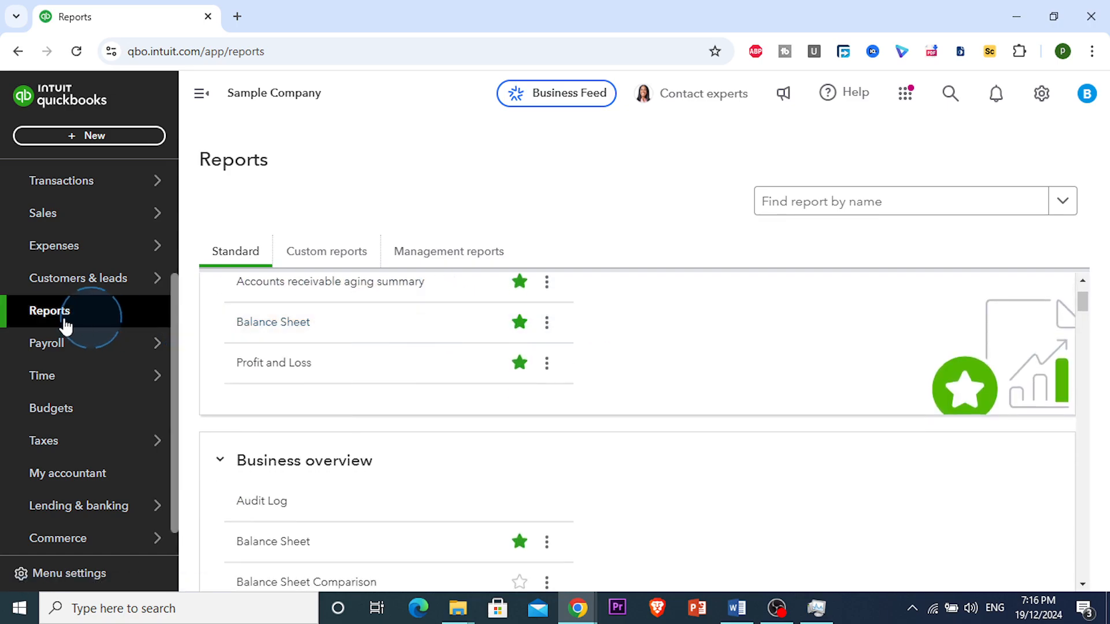
{"action": "mouse_move", "coordinate": [77, 354]}
{"action": "left_click", "coordinate": [254, 345]}
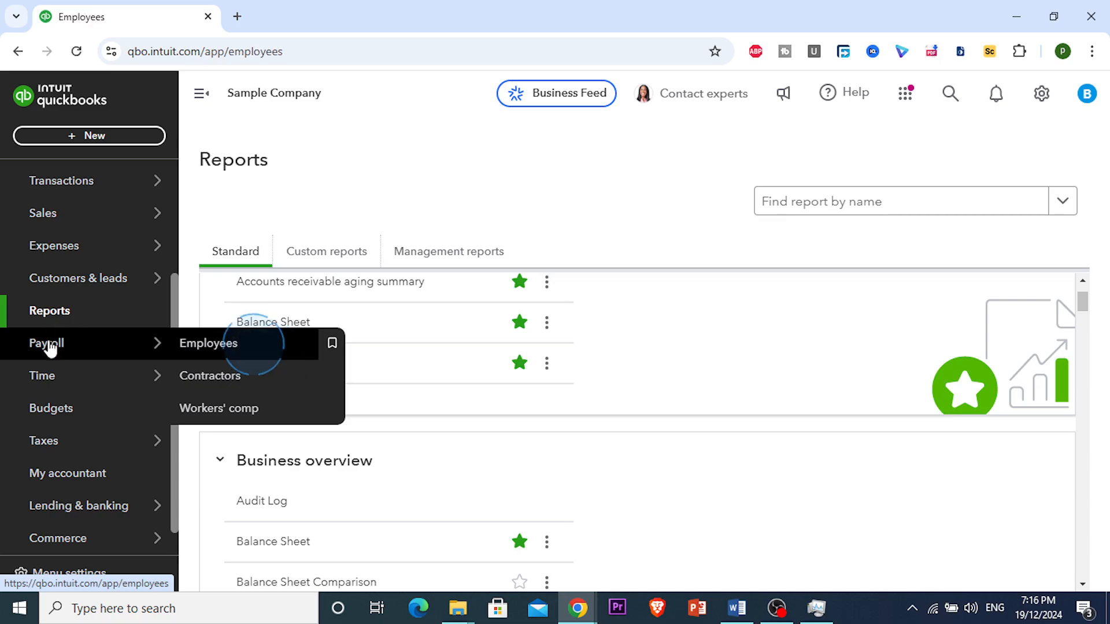
{"action": "scroll", "coordinate": [322, 396], "scroll_direction": "down", "scroll_amount": 3}
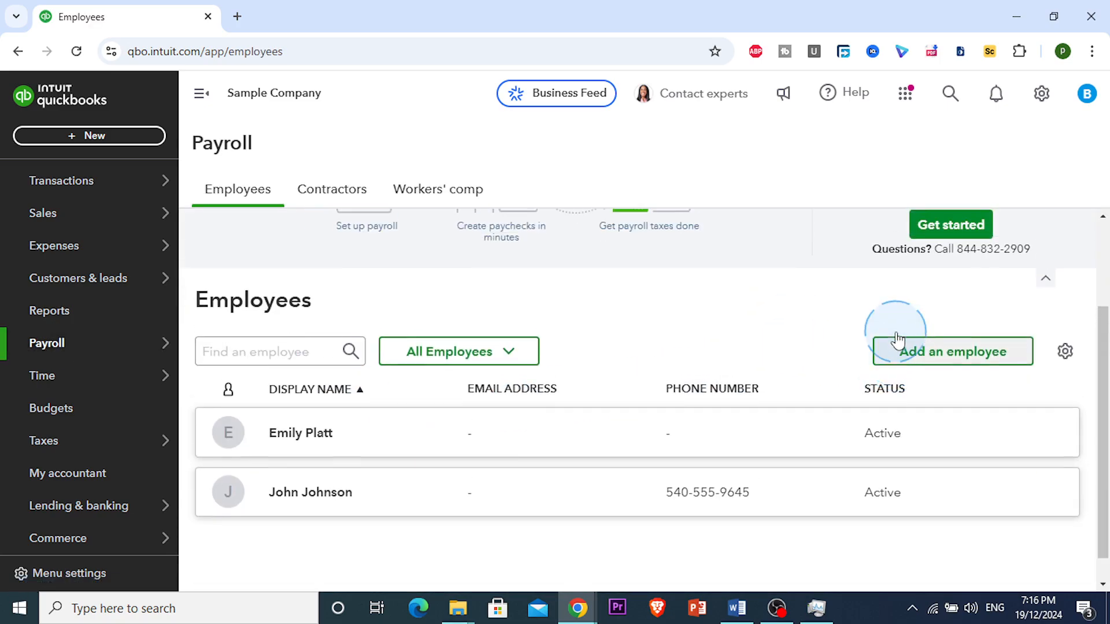
{"action": "scroll", "coordinate": [897, 339], "scroll_direction": "up", "scroll_amount": 1}
Start a new employee and fill in first name, middle initial W, last name and e-mail address.
{"action": "left_click", "coordinate": [917, 400]}
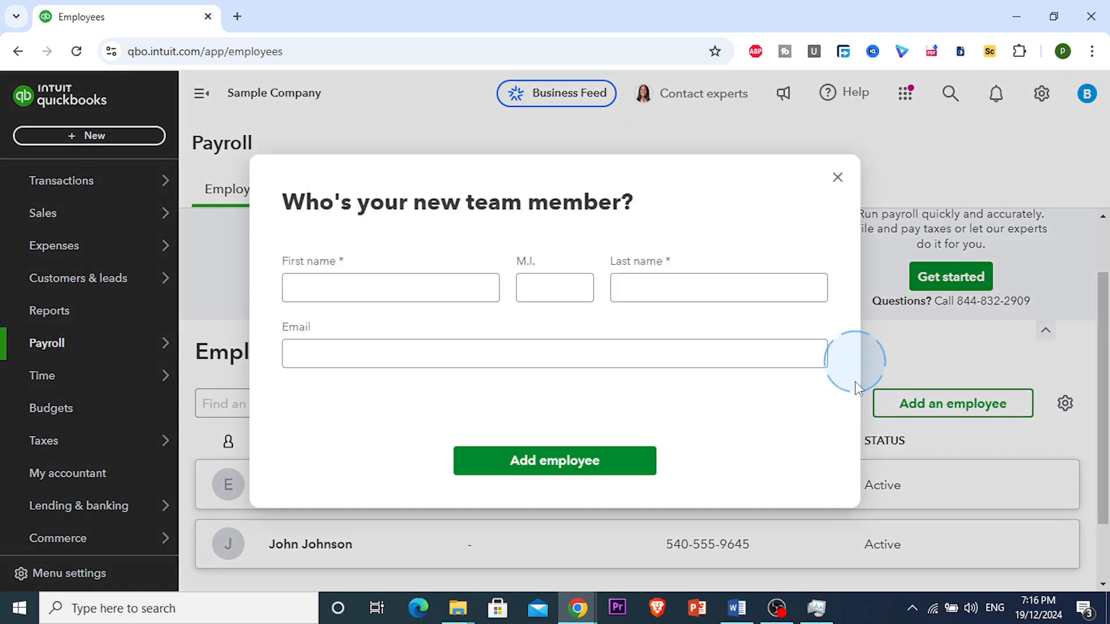
{"action": "left_click", "coordinate": [414, 268]}
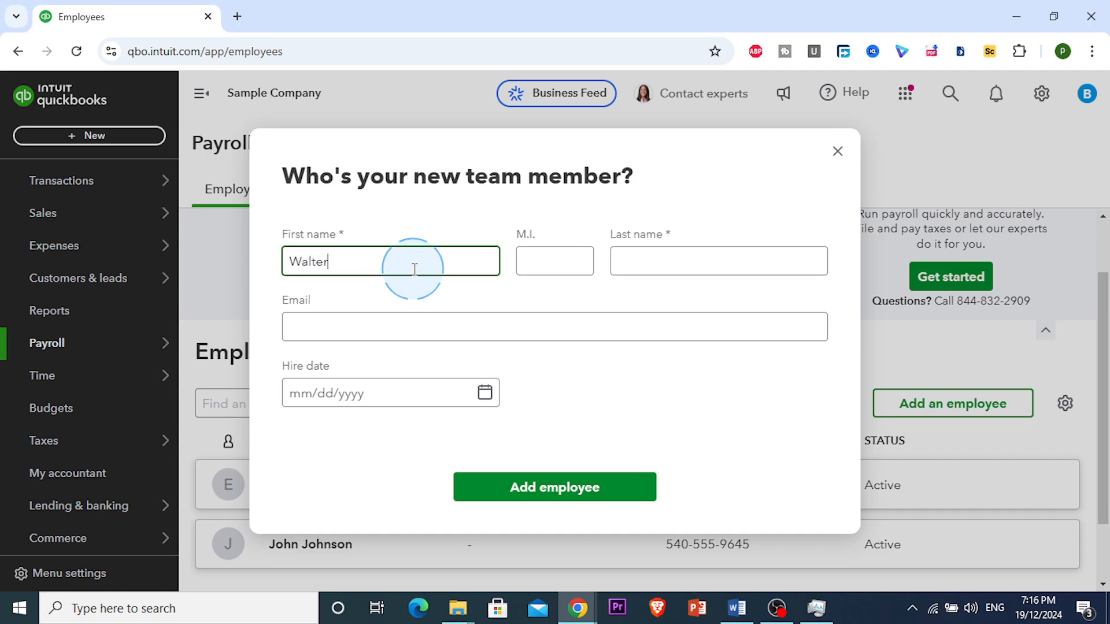
{"action": "left_click", "coordinate": [564, 262]}
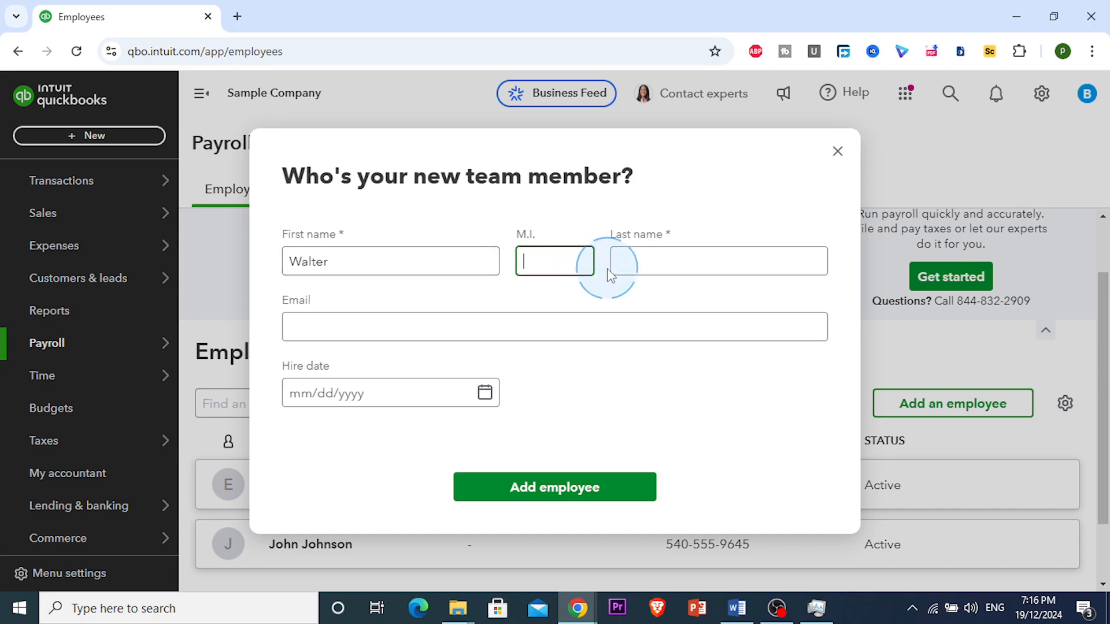
{"action": "left_click", "coordinate": [636, 265]}
{"action": "type", "text": "White"}
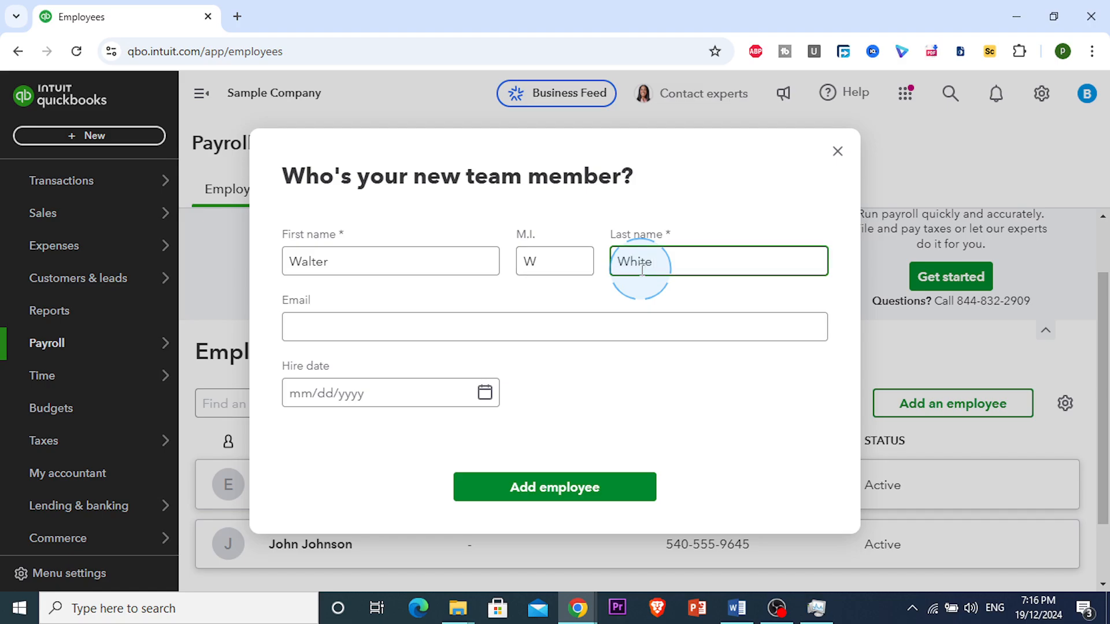
{"action": "left_click", "coordinate": [323, 326]}
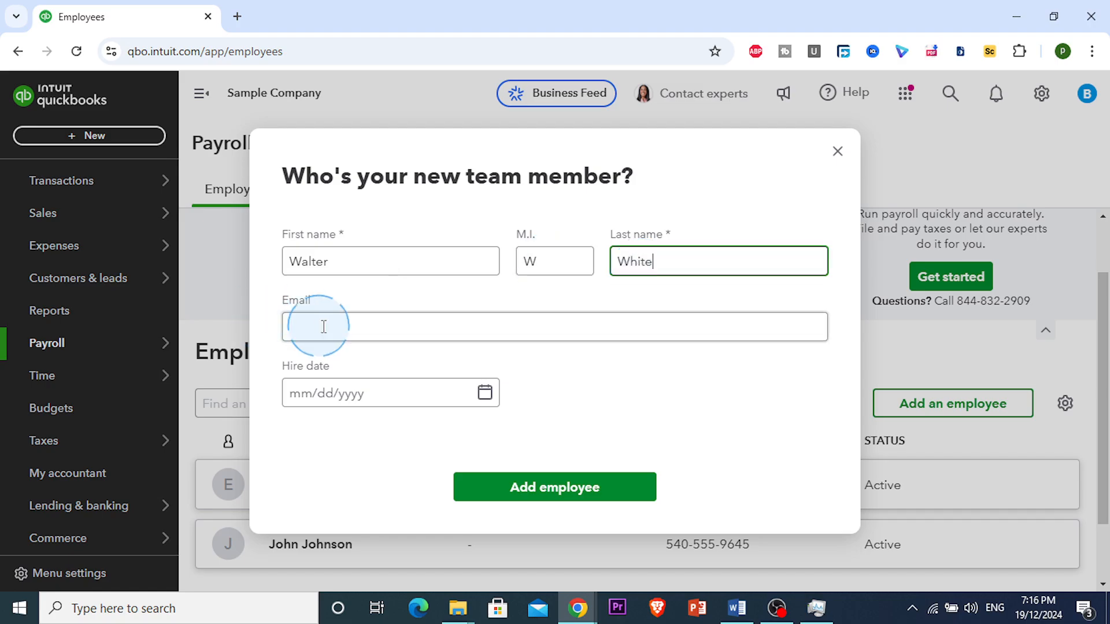
{"action": "left_click", "coordinate": [601, 379]}
{"action": "left_click", "coordinate": [642, 328]}
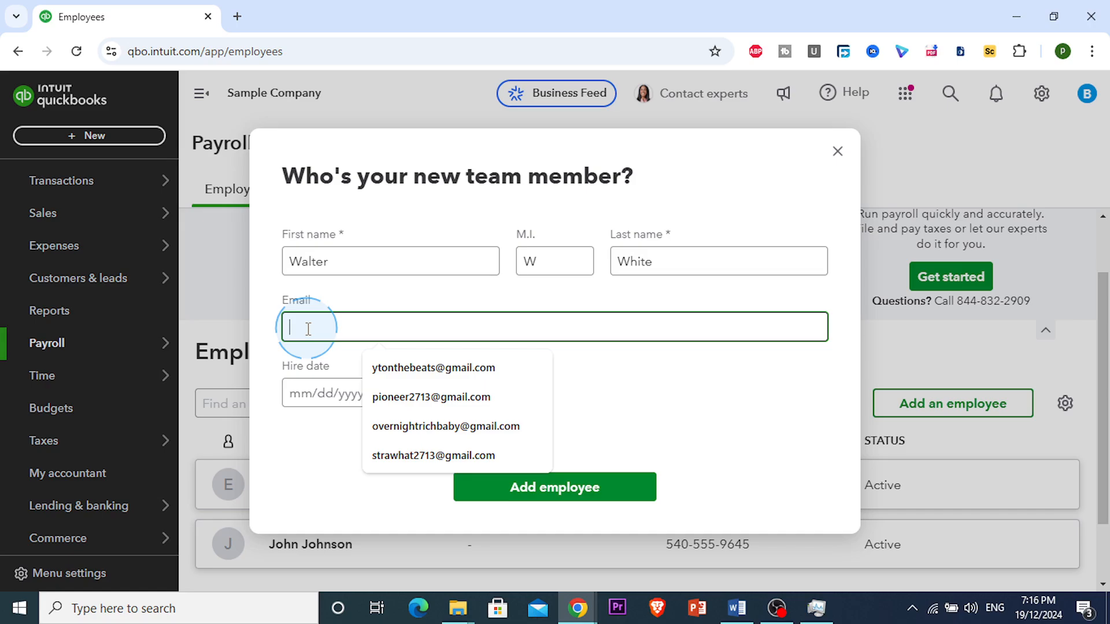
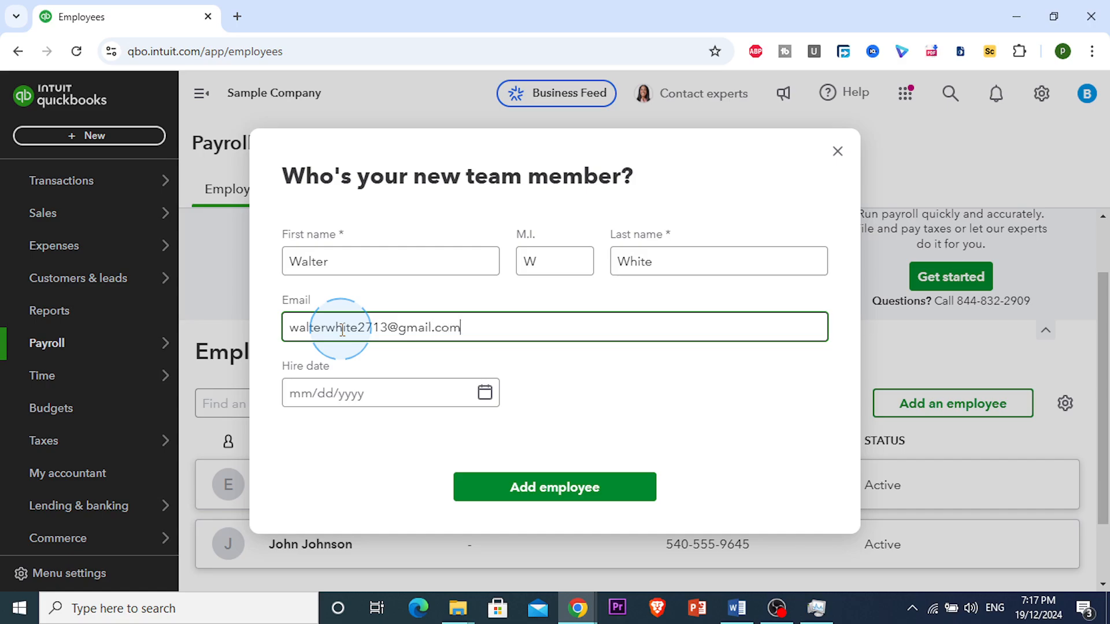
Set the hire date to 12/01/2024 and add the employee.
{"action": "left_click", "coordinate": [483, 398]}
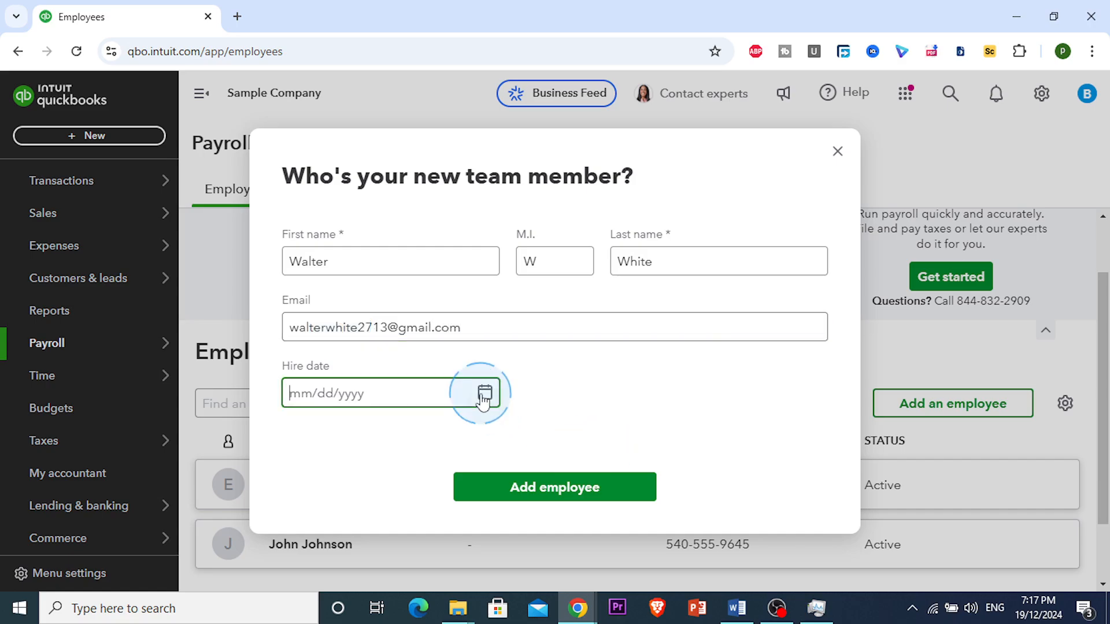
{"action": "left_click", "coordinate": [483, 397]}
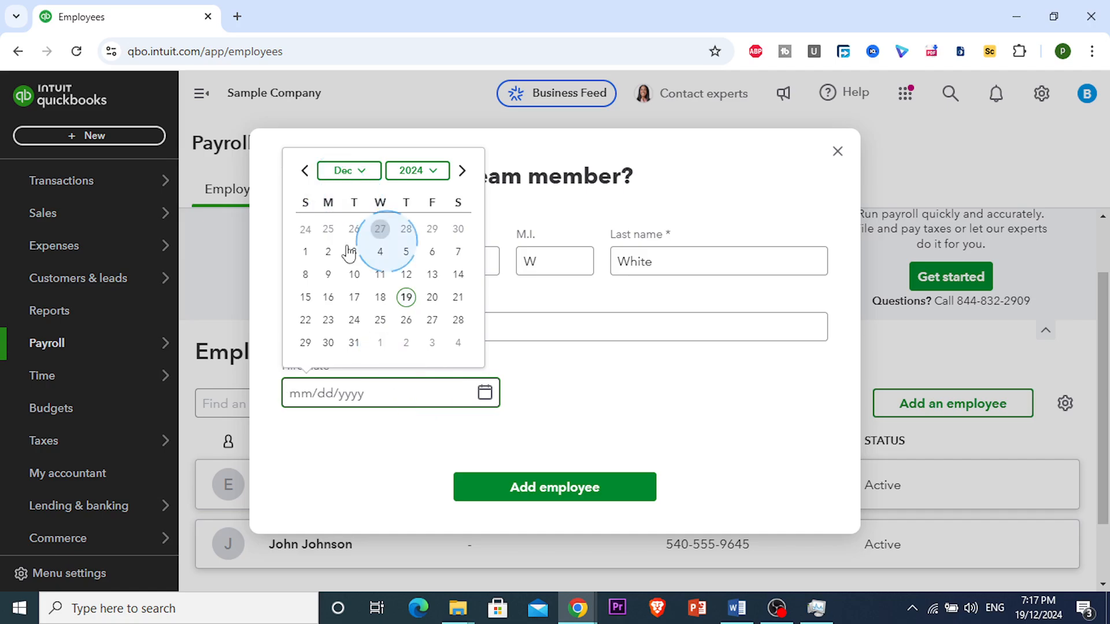
{"action": "left_click", "coordinate": [305, 252]}
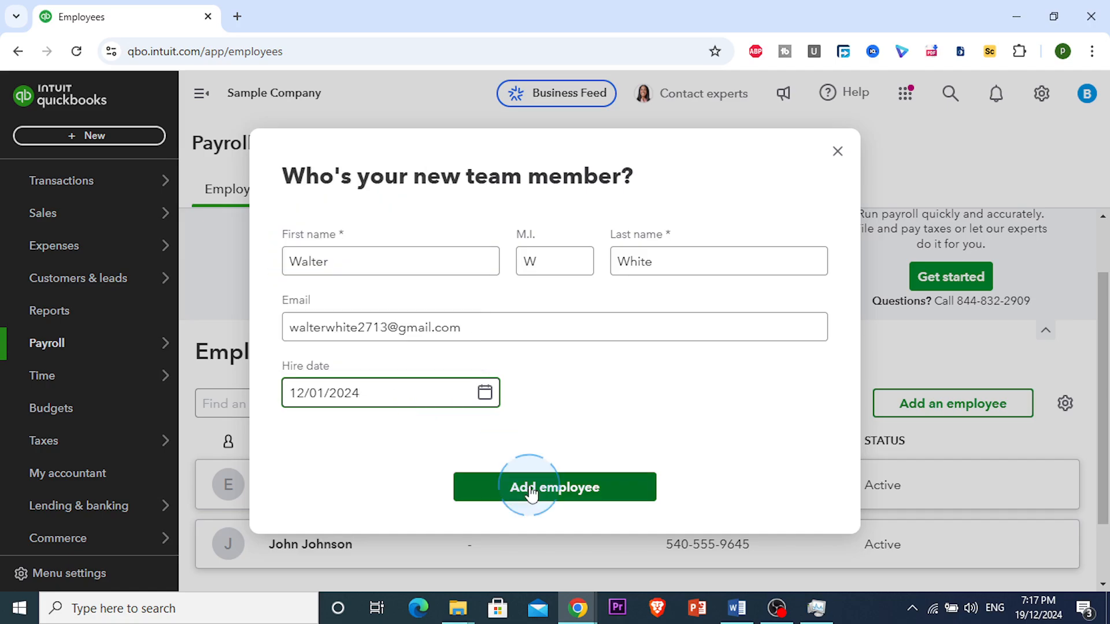
{"action": "left_click", "coordinate": [529, 485]}
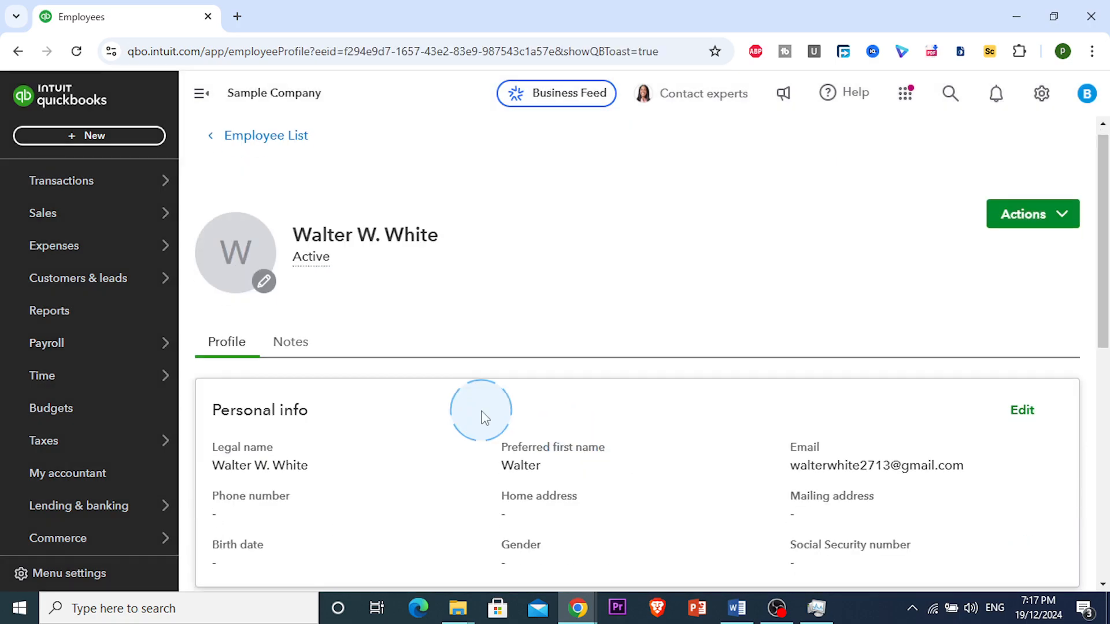
Review the new employee's profile, then show the Payroll Contractors list with Brosnahan Insurance Agency.
{"action": "scroll", "coordinate": [478, 414], "scroll_direction": "down", "scroll_amount": 3}
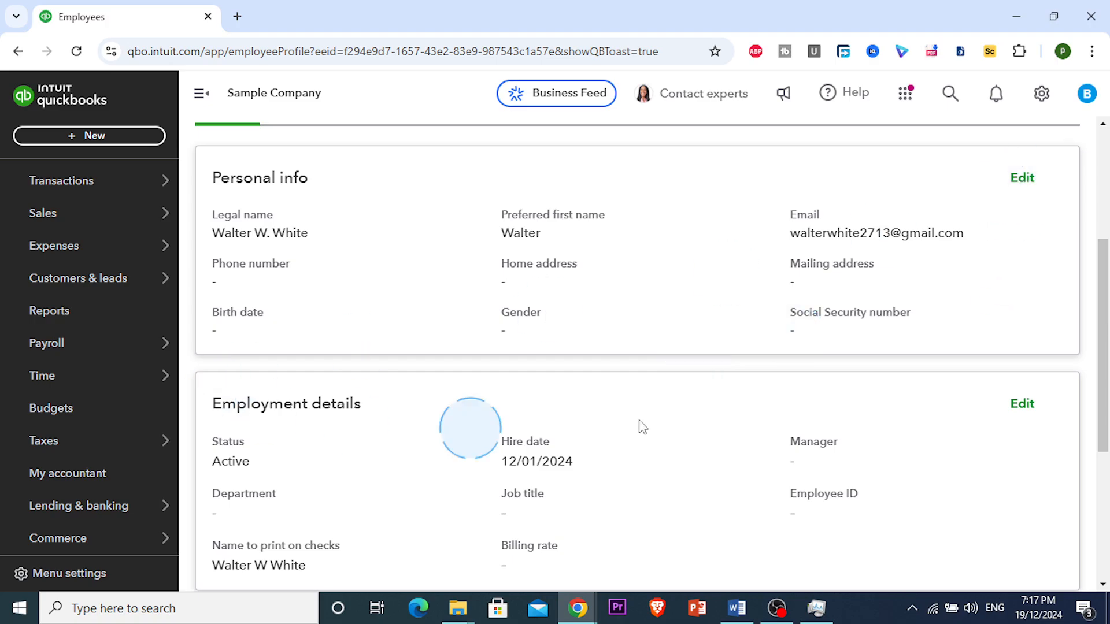
{"action": "scroll", "coordinate": [731, 362], "scroll_direction": "down", "scroll_amount": 4}
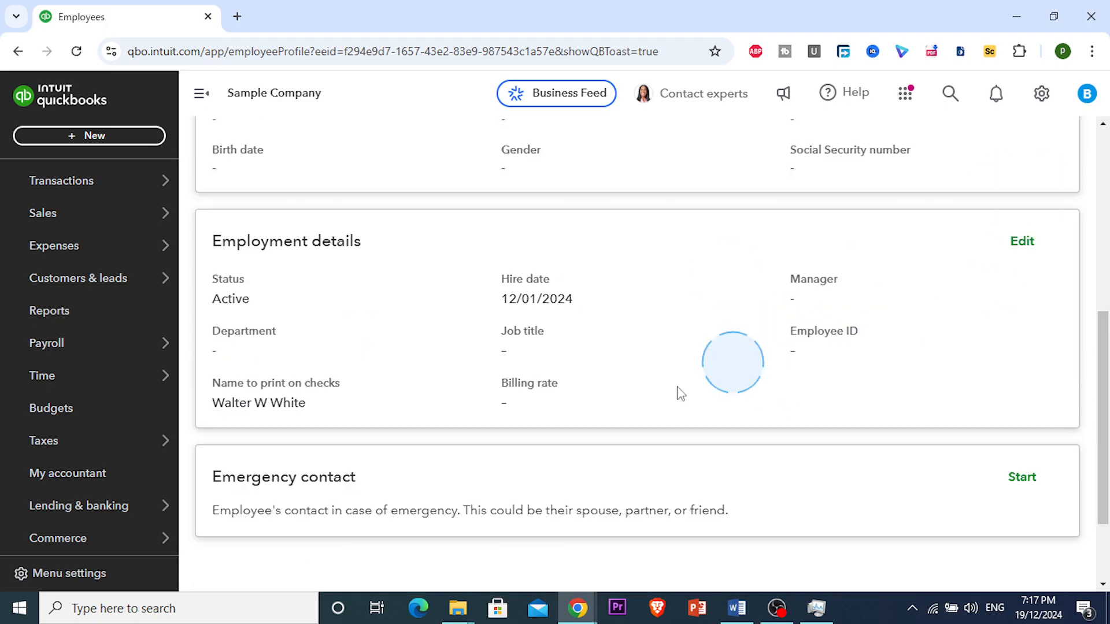
{"action": "scroll", "coordinate": [493, 365], "scroll_direction": "up", "scroll_amount": 5}
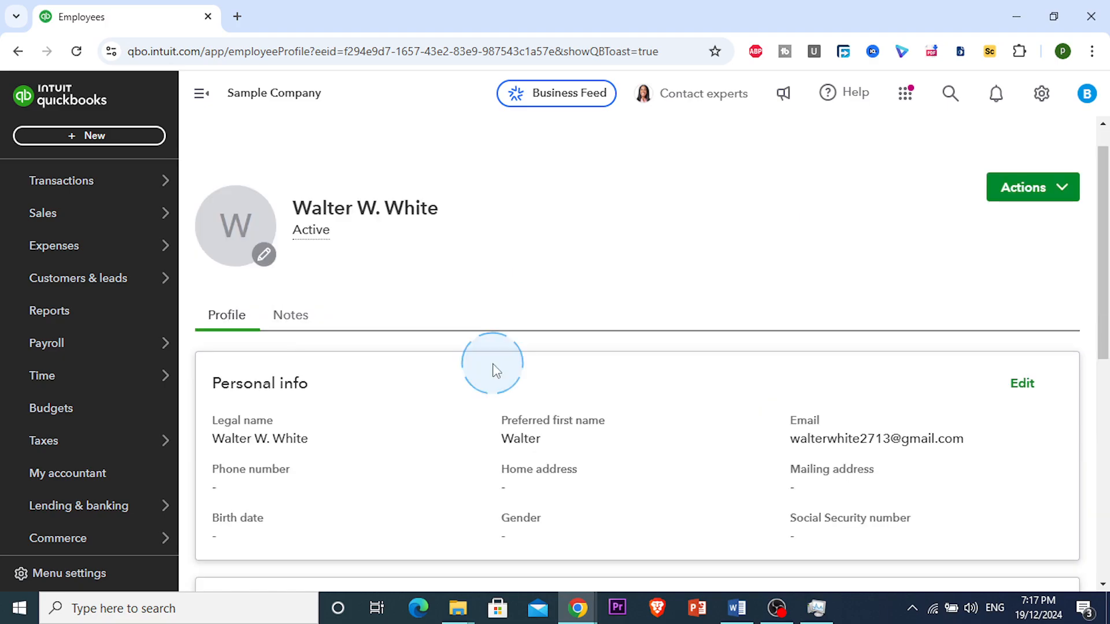
{"action": "scroll", "coordinate": [496, 370], "scroll_direction": "up", "scroll_amount": 1}
{"action": "left_click", "coordinate": [214, 156]}
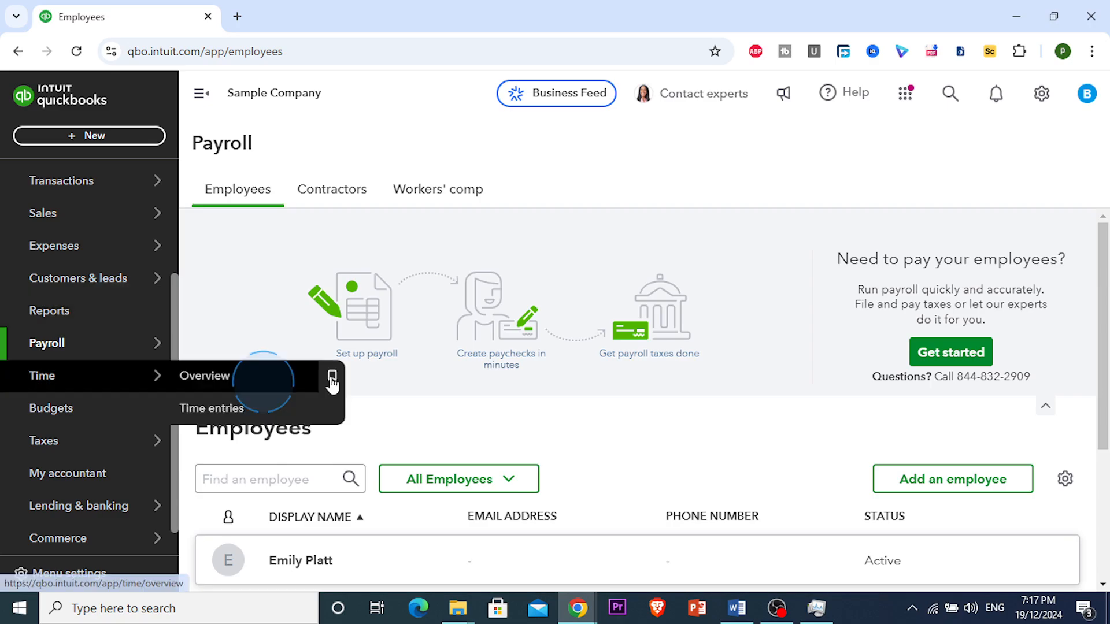
{"action": "left_click", "coordinate": [357, 195]}
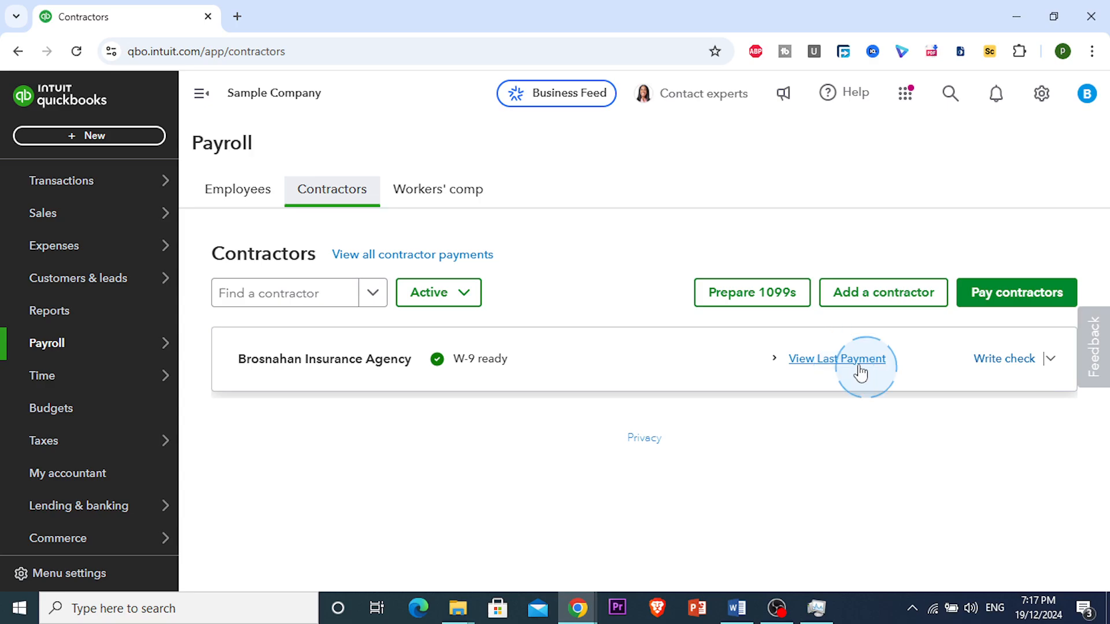
Check Brosnahan Insurance Agency's latest payment, then view its profile's payment history and documents.
{"action": "left_click", "coordinate": [837, 372]}
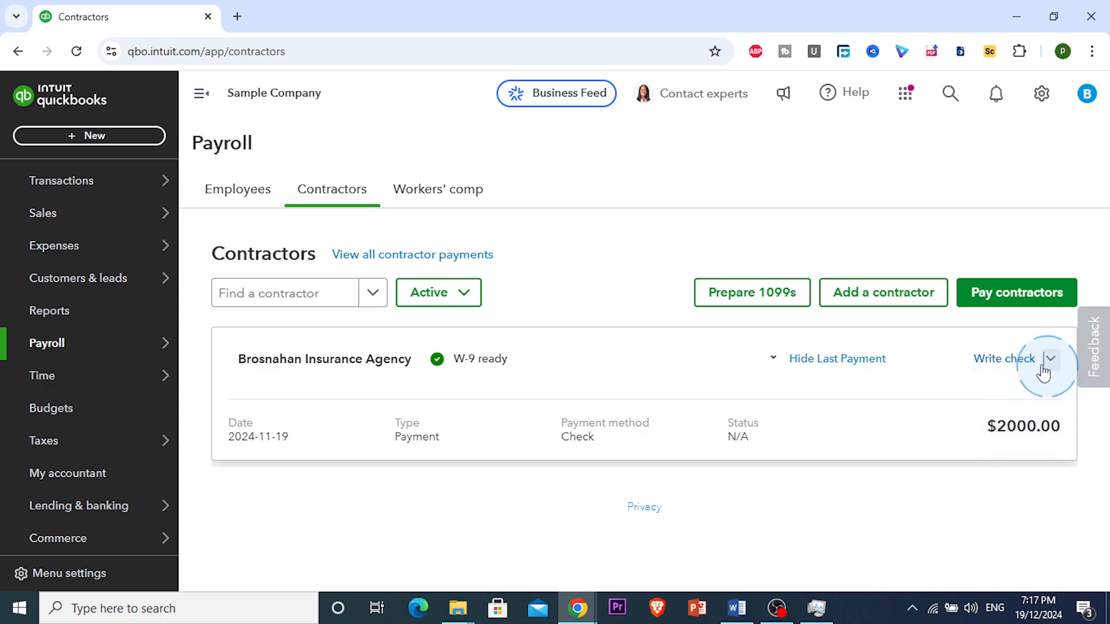
{"action": "left_click", "coordinate": [458, 365]}
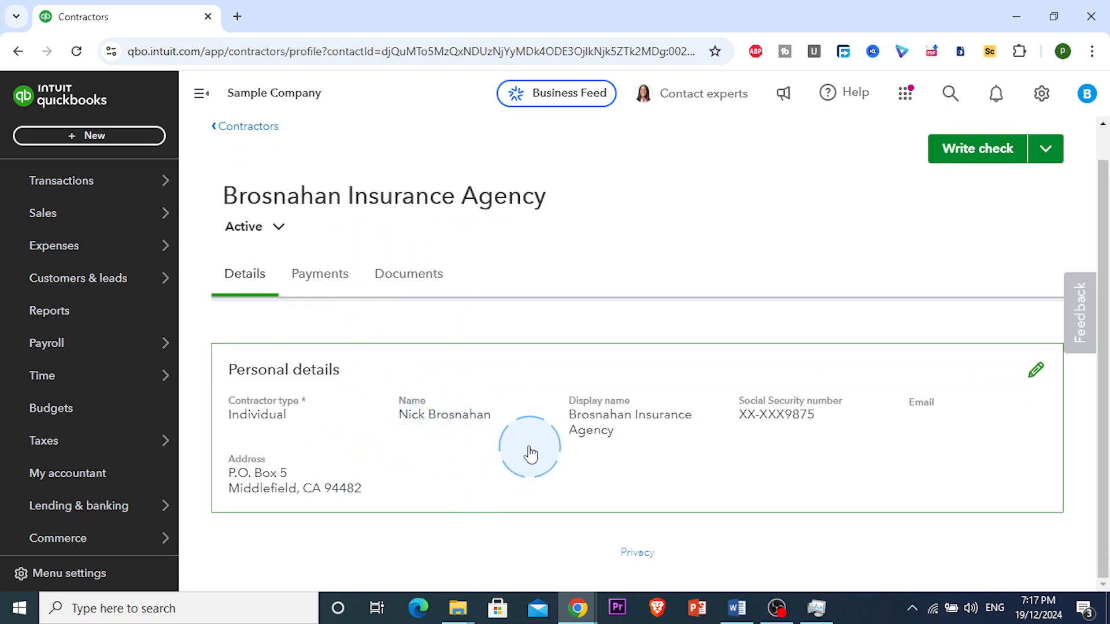
{"action": "left_click", "coordinate": [334, 289]}
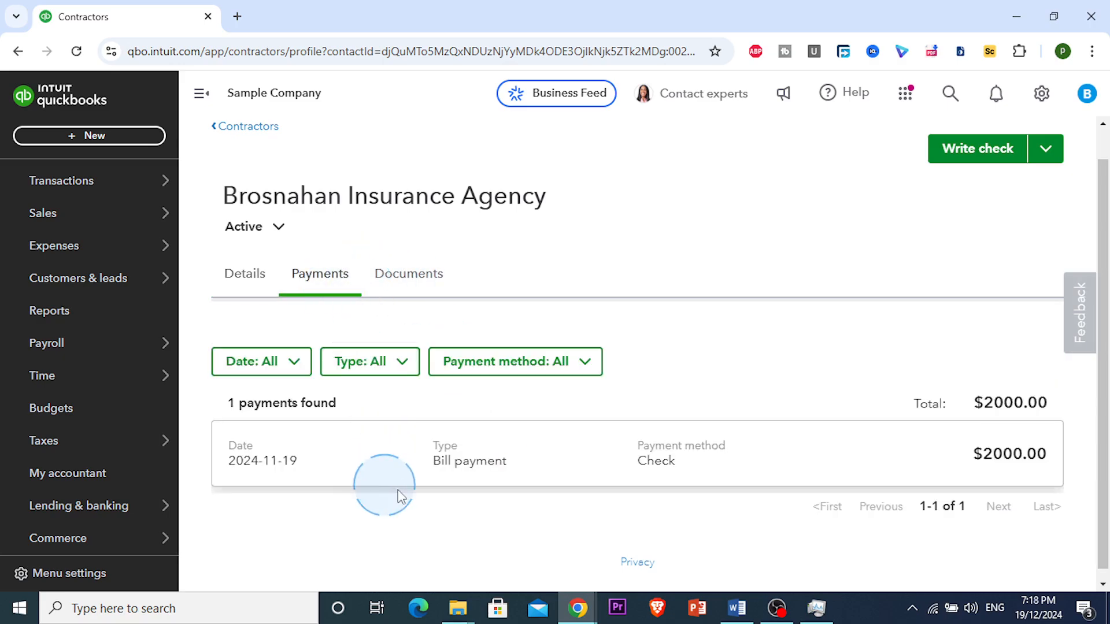
{"action": "left_click", "coordinate": [428, 284]}
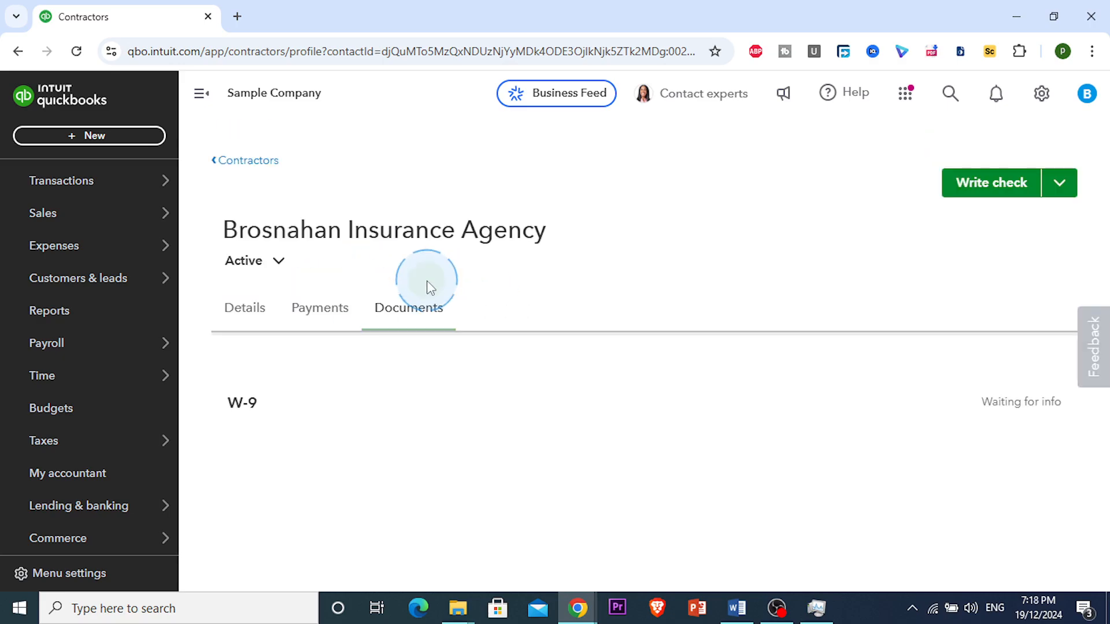
Open the W-9 form, dismiss its password prompt, recheck the details, and return to Contractors.
{"action": "left_click", "coordinate": [241, 425]}
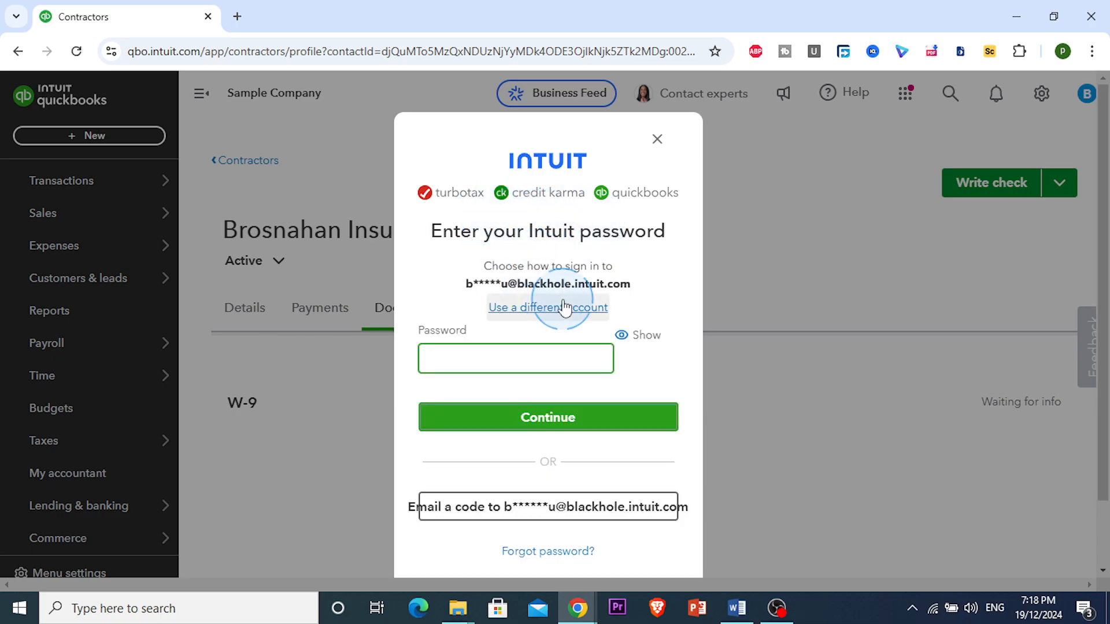
{"action": "scroll", "coordinate": [564, 305], "scroll_direction": "down", "scroll_amount": 2}
{"action": "scroll", "coordinate": [543, 347], "scroll_direction": "up", "scroll_amount": 2}
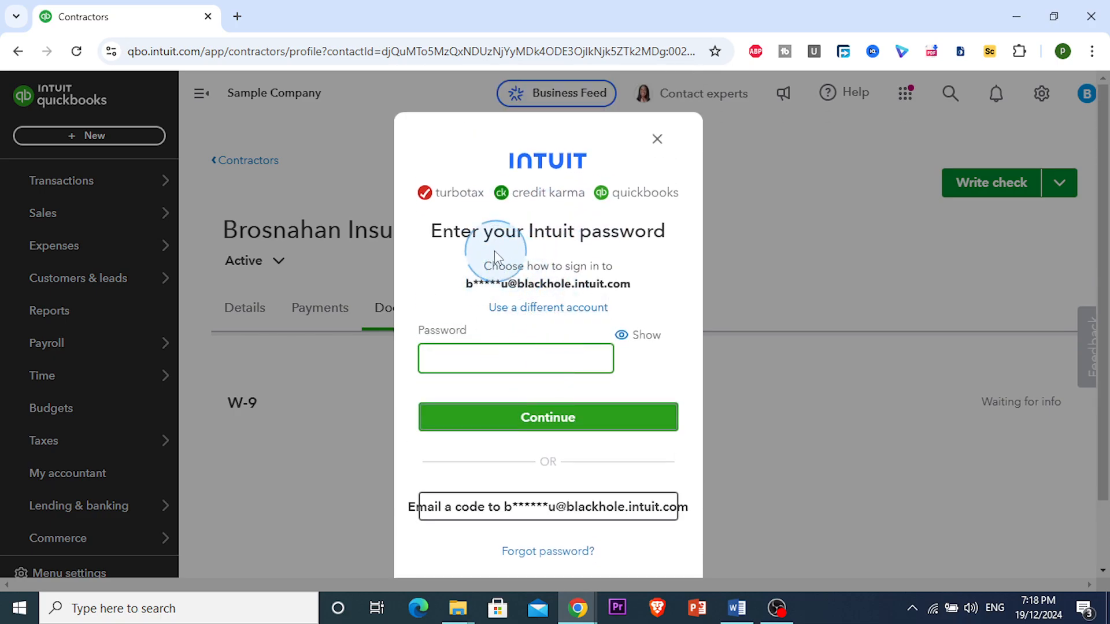
{"action": "left_click", "coordinate": [658, 139]}
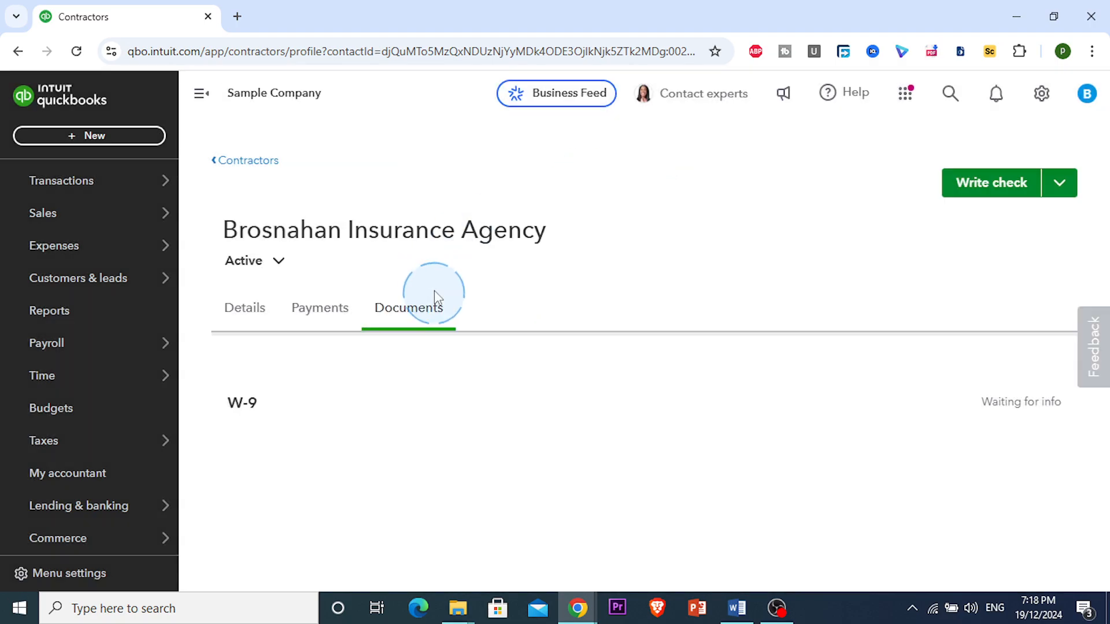
{"action": "left_click", "coordinate": [250, 321]}
{"action": "scroll", "coordinate": [807, 364], "scroll_direction": "down", "scroll_amount": 1}
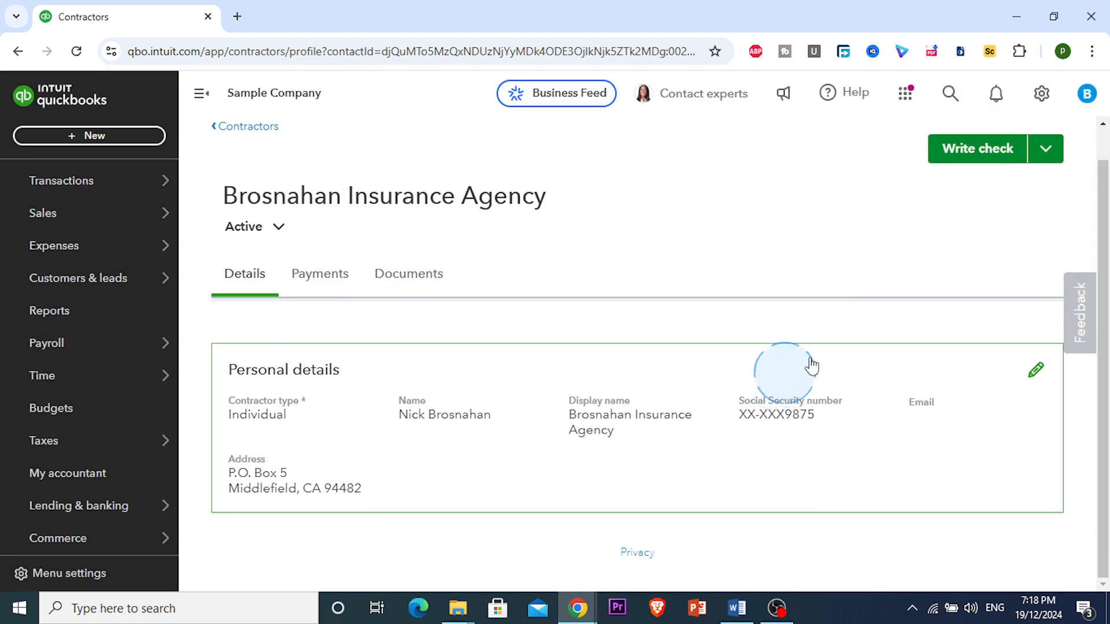
{"action": "scroll", "coordinate": [449, 341], "scroll_direction": "up", "scroll_amount": 1}
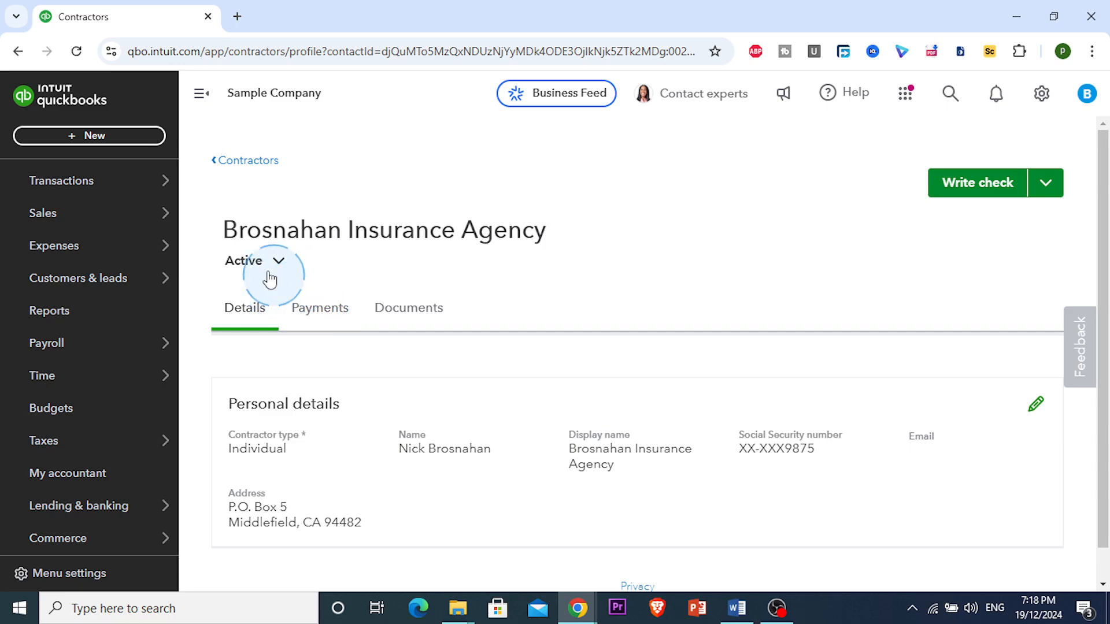
{"action": "left_click", "coordinate": [215, 160]}
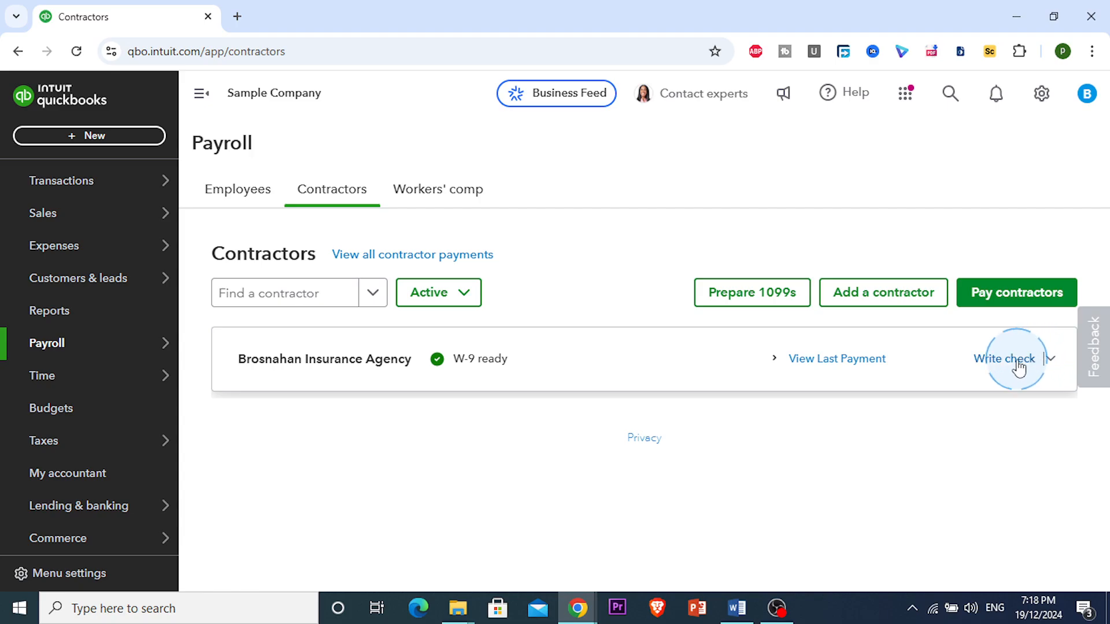
Create an expense for Brosnahan Insurance Agency from the payment dropdown, paid from Checking.
{"action": "left_click", "coordinate": [1050, 360]}
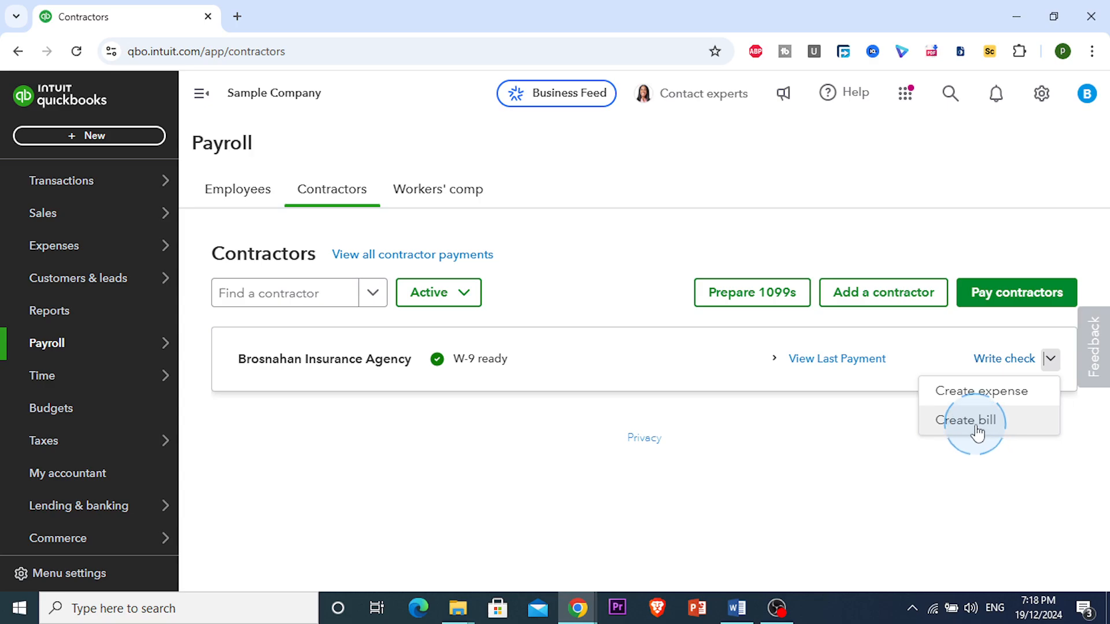
{"action": "left_click", "coordinate": [983, 393]}
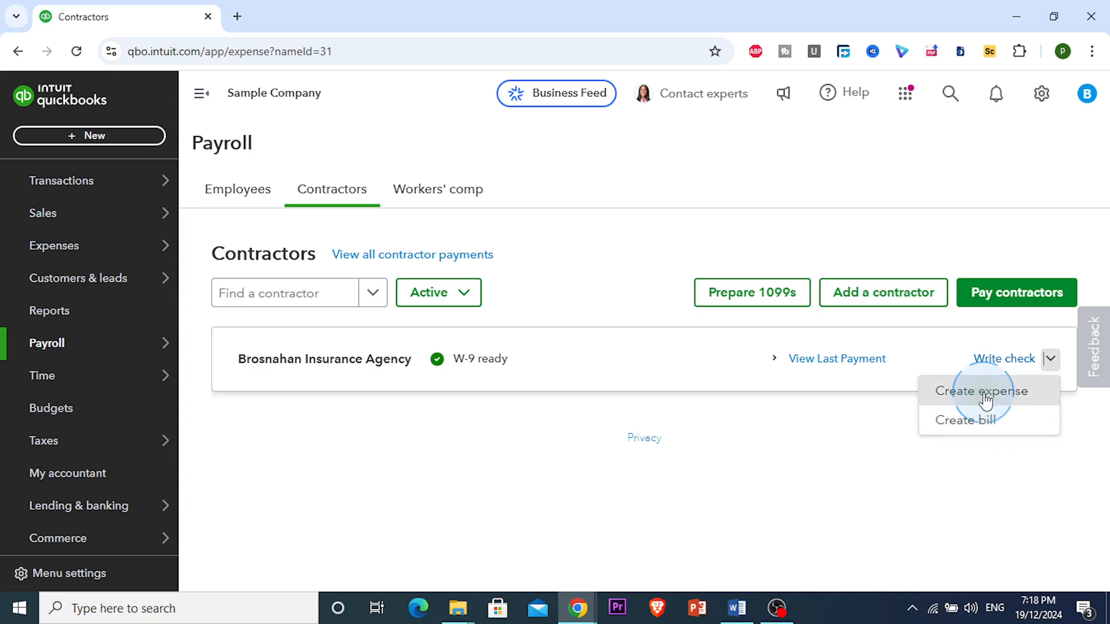
{"action": "left_click", "coordinate": [996, 336]}
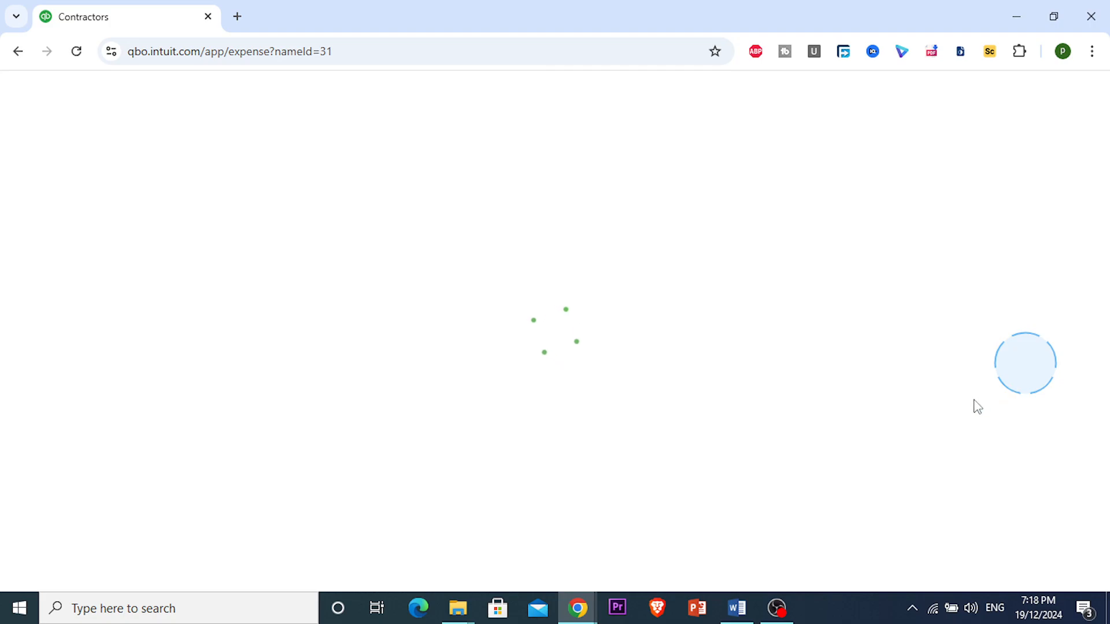
{"action": "left_click", "coordinate": [855, 390]}
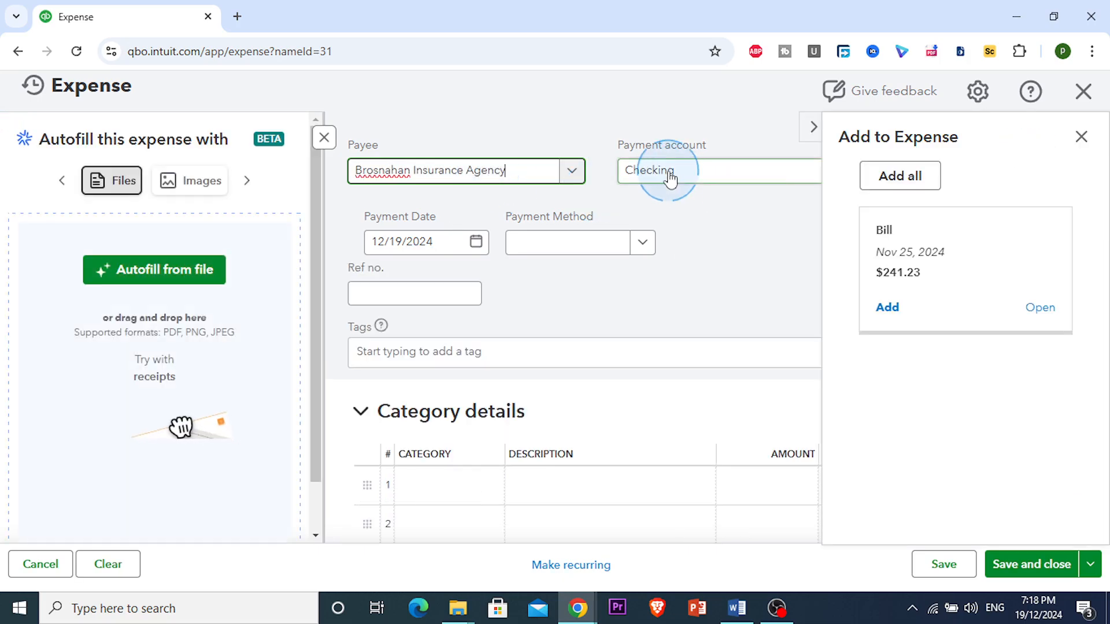
Set the expense's payment method to Check.
{"action": "left_click", "coordinate": [647, 241]}
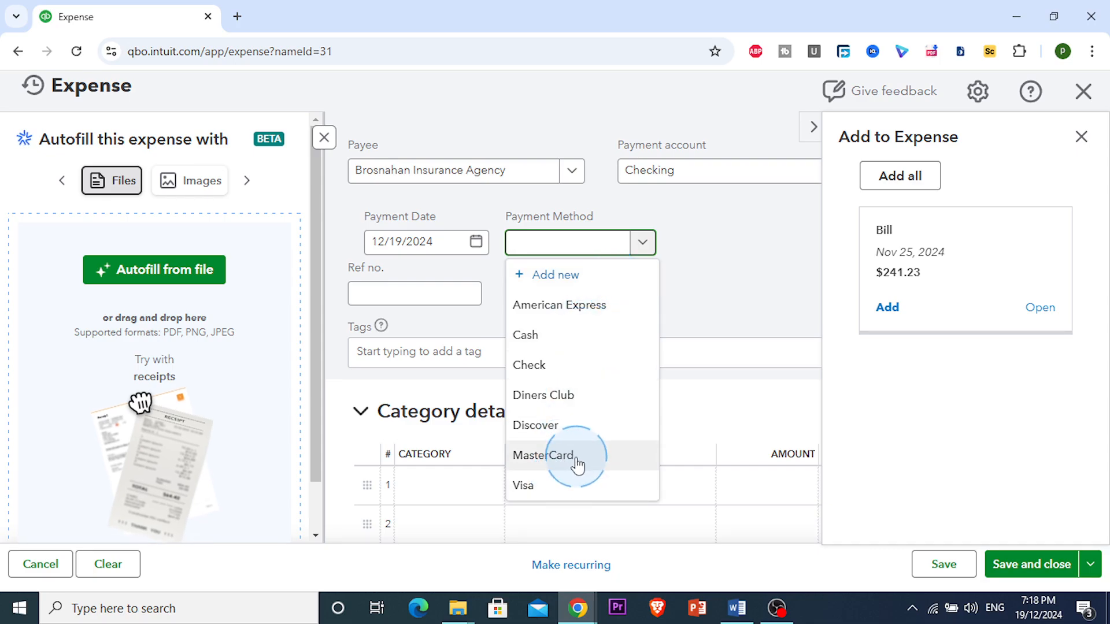
{"action": "left_click", "coordinate": [574, 361]}
{"action": "left_click", "coordinate": [397, 292]}
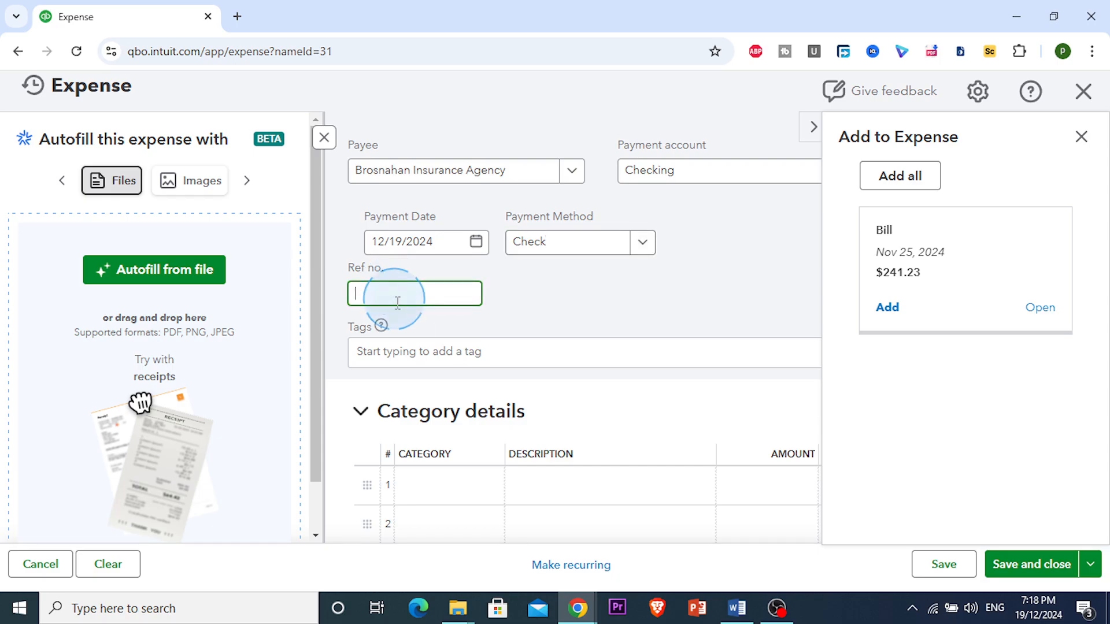
{"action": "scroll", "coordinate": [470, 355], "scroll_direction": "down", "scroll_amount": 3}
Add a $5,000 line under the Insurance category and save the expense.
{"action": "left_click", "coordinate": [460, 322]}
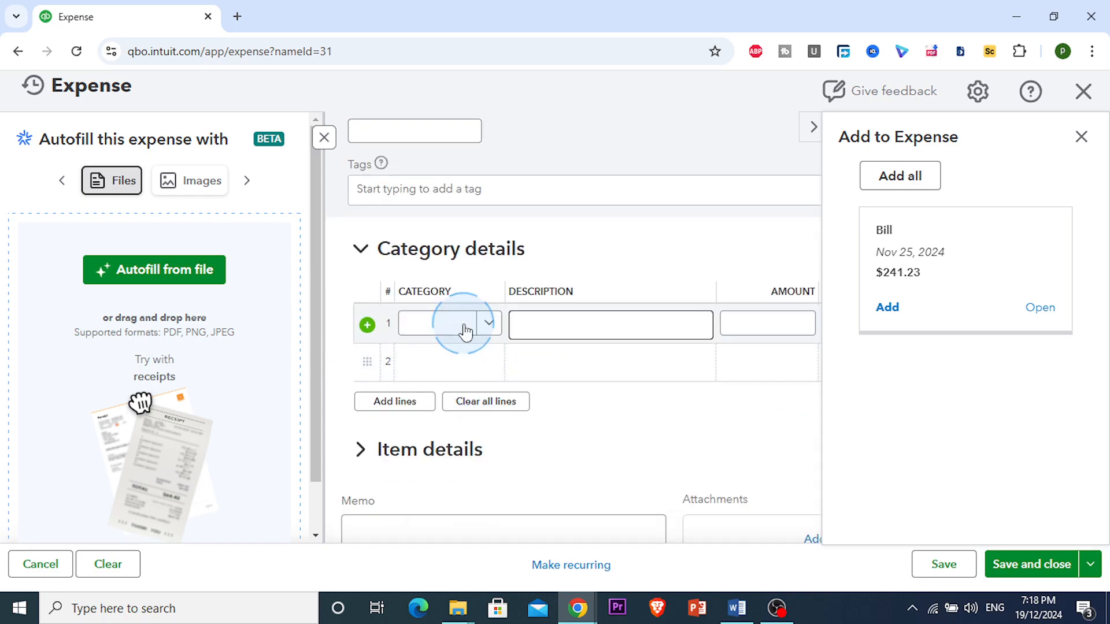
{"action": "left_click", "coordinate": [488, 324]}
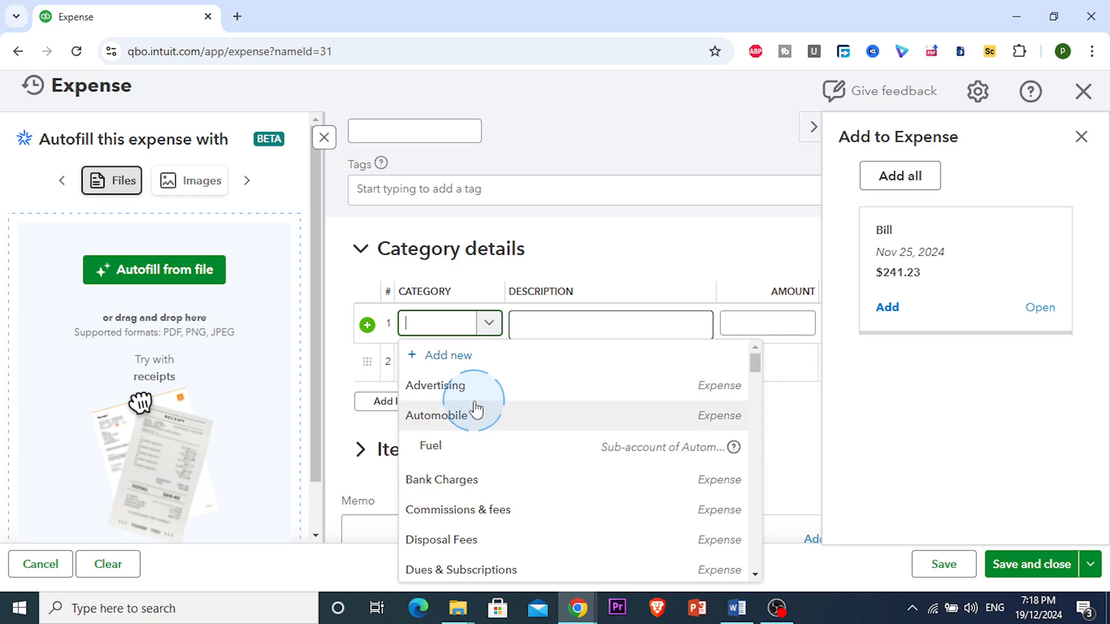
{"action": "scroll", "coordinate": [486, 422], "scroll_direction": "down", "scroll_amount": 1}
{"action": "scroll", "coordinate": [499, 461], "scroll_direction": "down", "scroll_amount": 3}
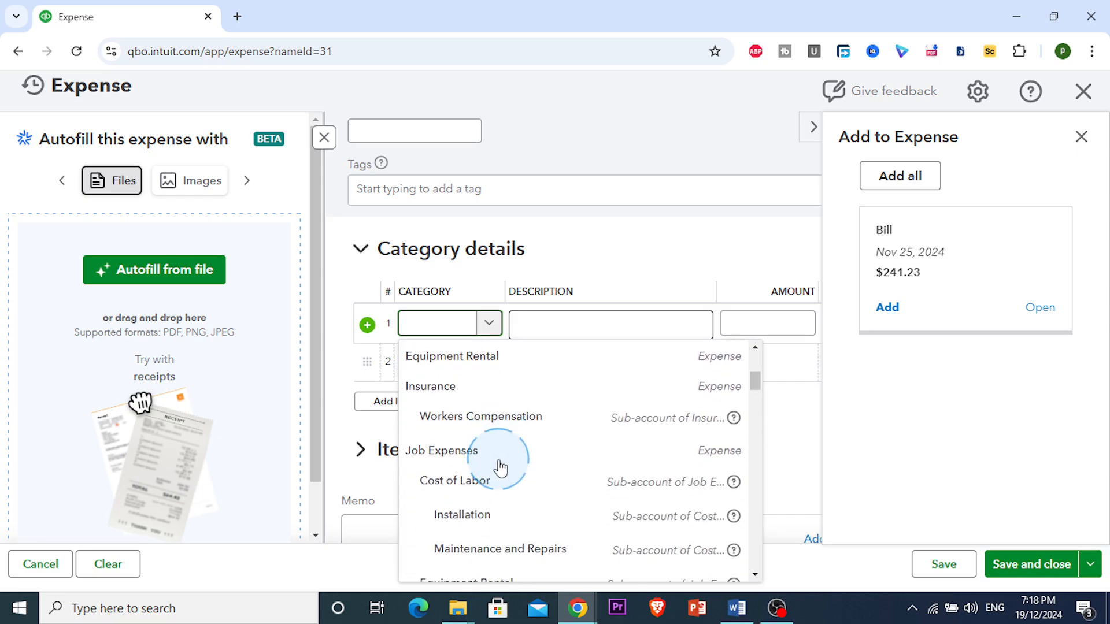
{"action": "left_click", "coordinate": [488, 386]}
{"action": "left_click", "coordinate": [565, 328]}
{"action": "left_click", "coordinate": [774, 326]}
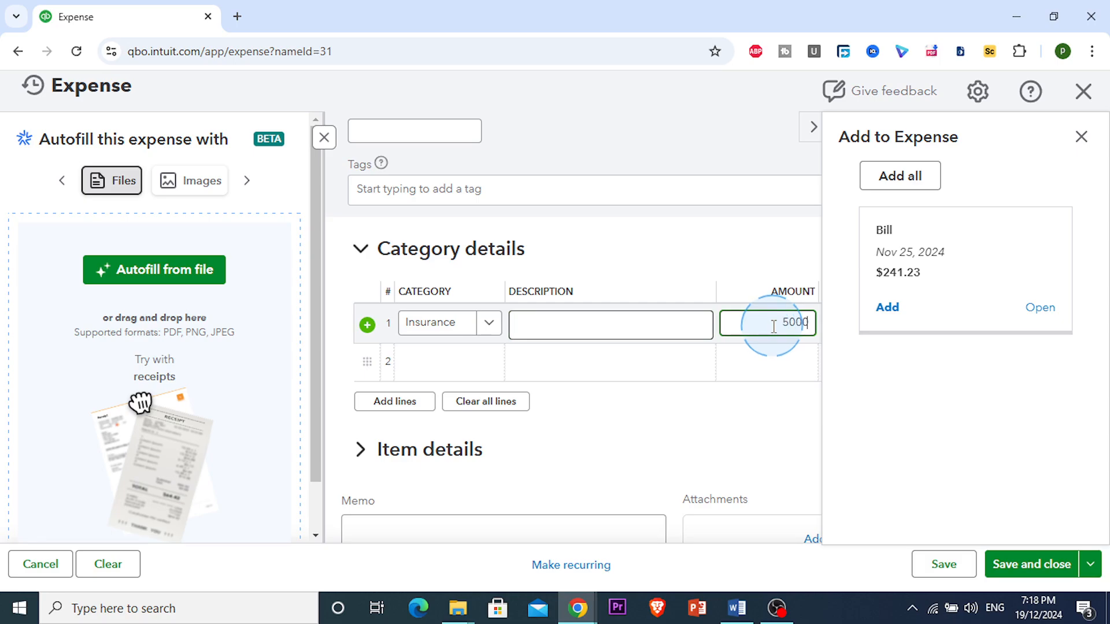
{"action": "scroll", "coordinate": [722, 341], "scroll_direction": "down", "scroll_amount": 2}
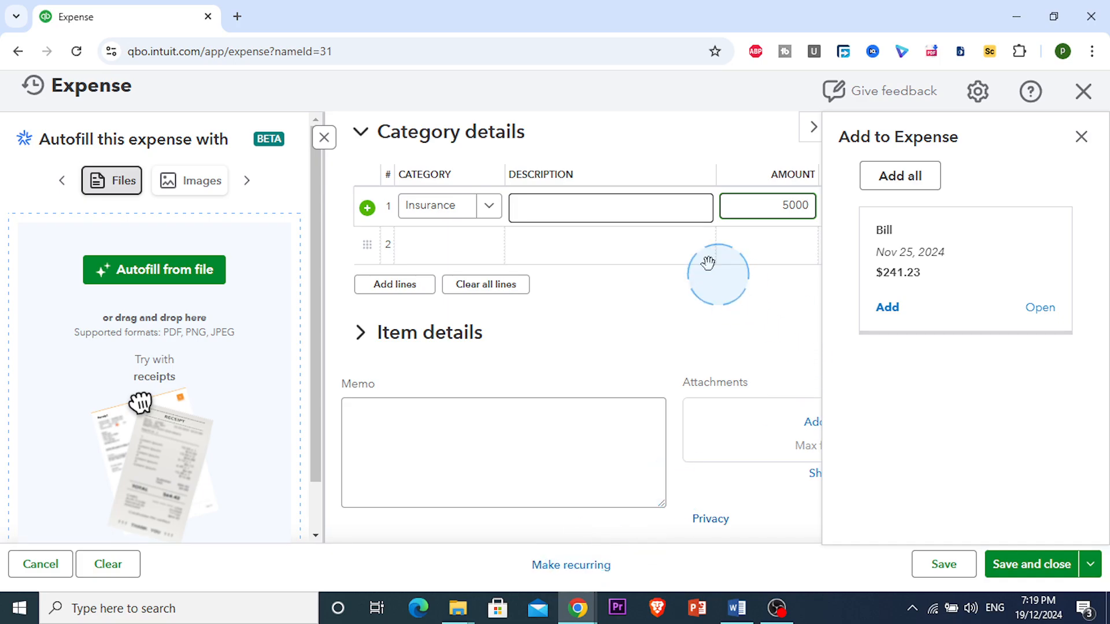
{"action": "left_click", "coordinate": [687, 237]}
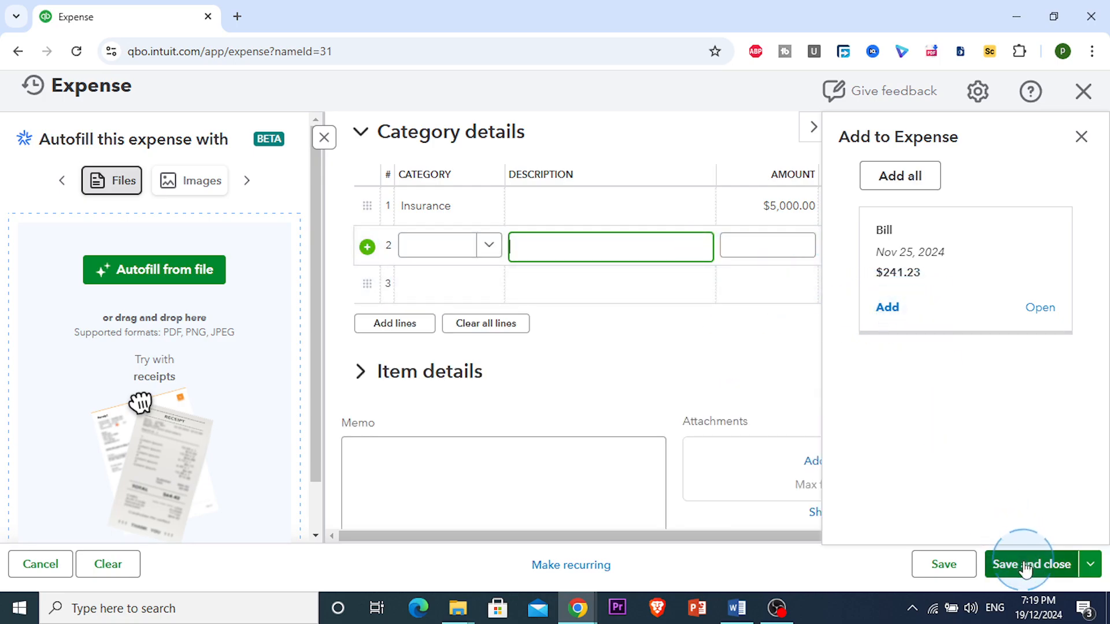
{"action": "left_click", "coordinate": [960, 569]}
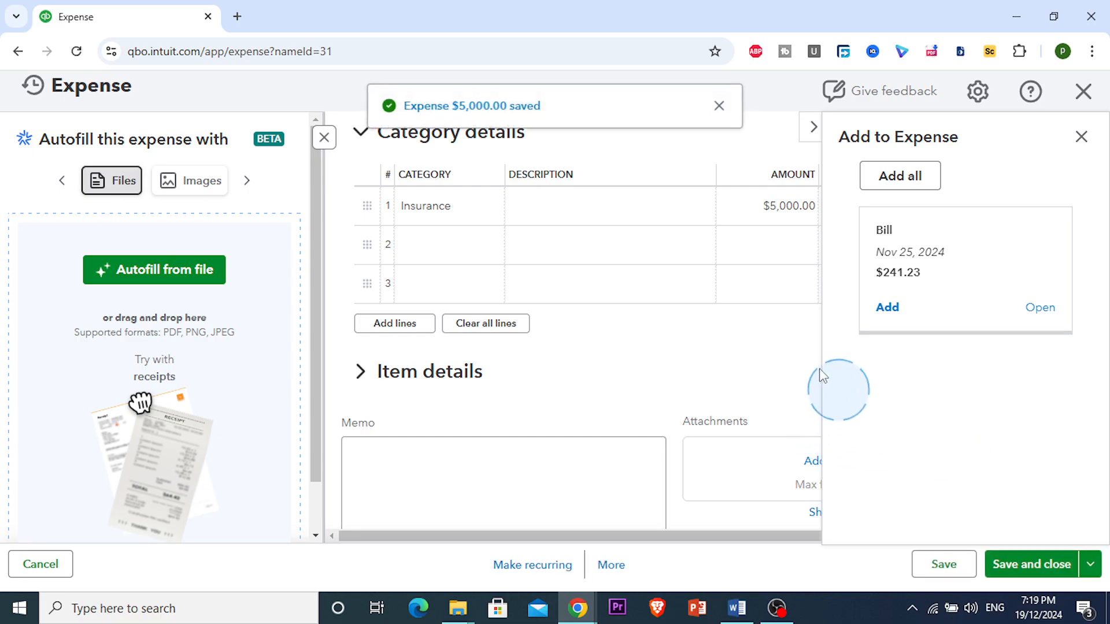
Close the saved expense, look over the Prepare 1099s page, then go back to Contractors.
{"action": "left_click", "coordinate": [1080, 93]}
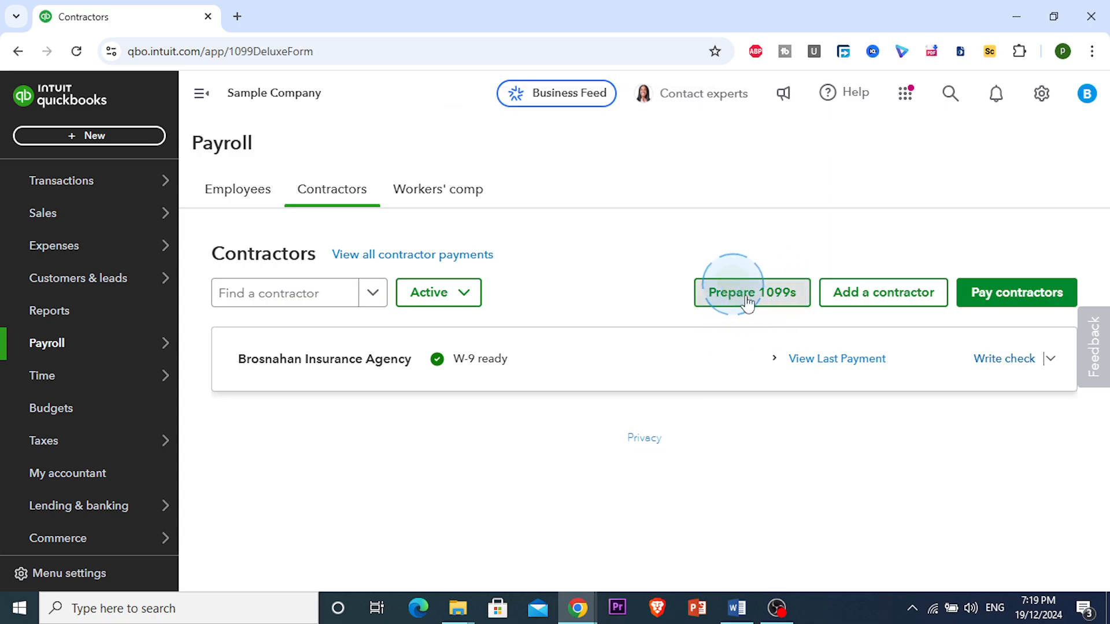
{"action": "left_click", "coordinate": [757, 298]}
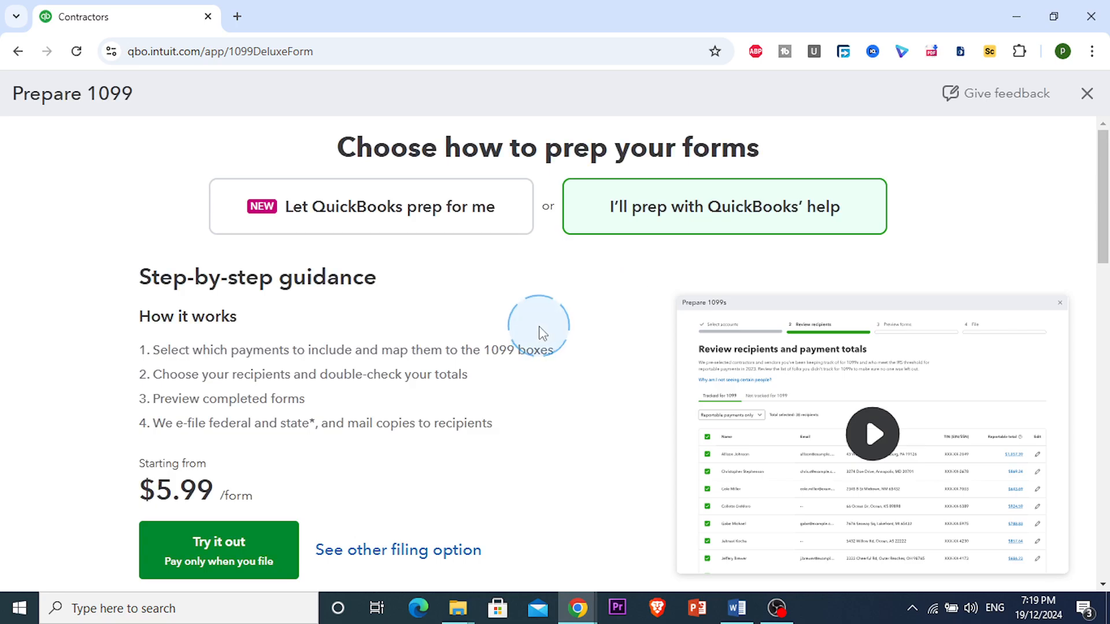
{"action": "scroll", "coordinate": [455, 366], "scroll_direction": "down", "scroll_amount": 3}
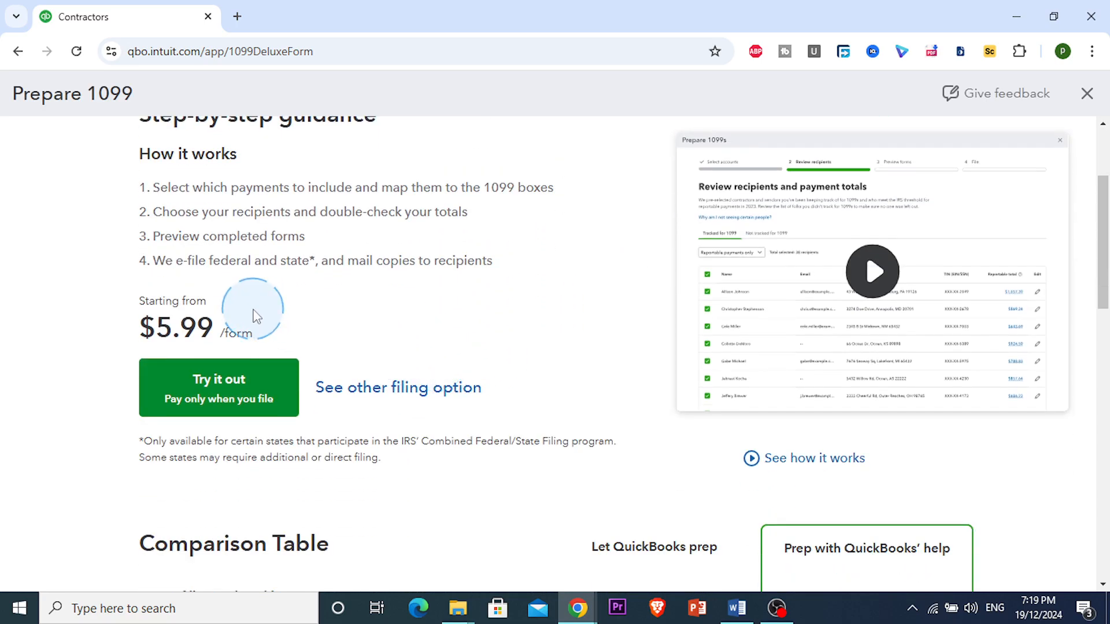
{"action": "scroll", "coordinate": [256, 317], "scroll_direction": "up", "scroll_amount": 3}
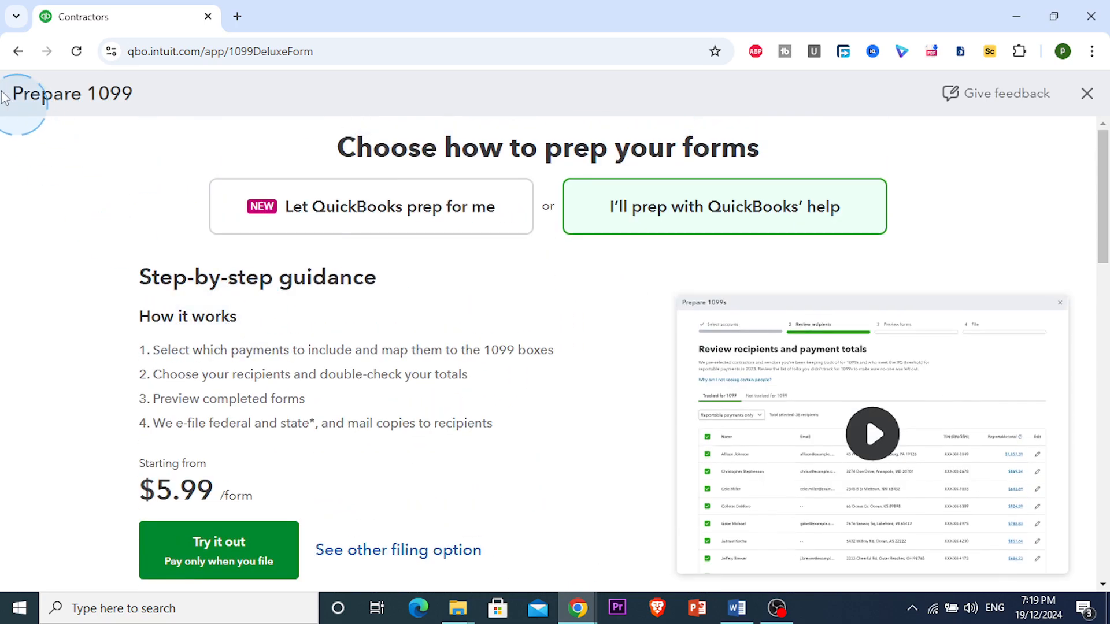
{"action": "left_click", "coordinate": [16, 51]}
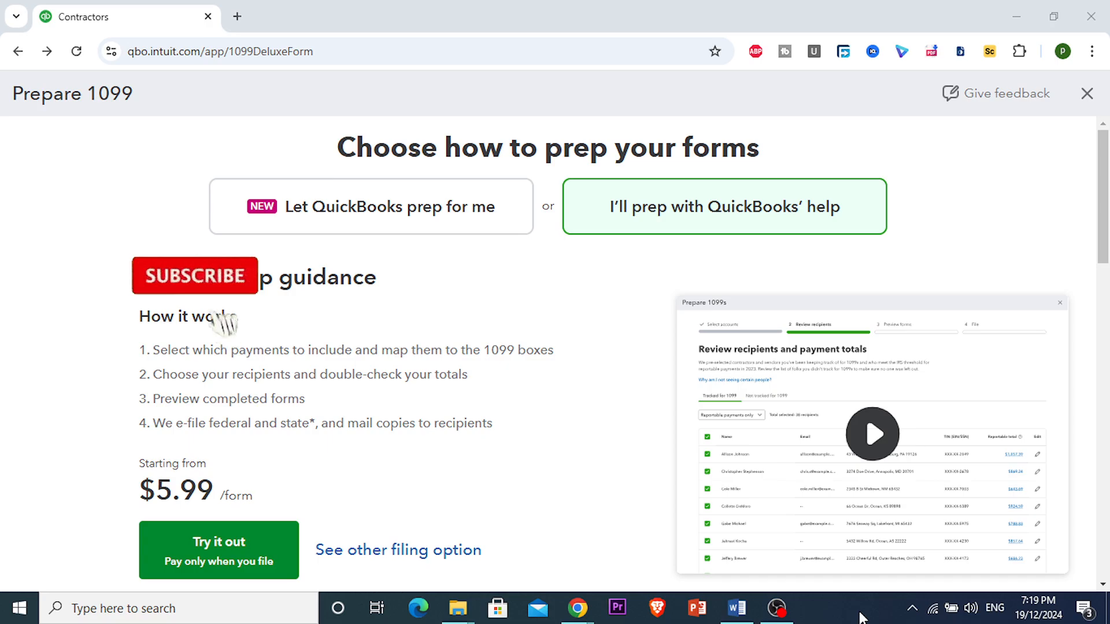
{"action": "left_click", "coordinate": [18, 51]}
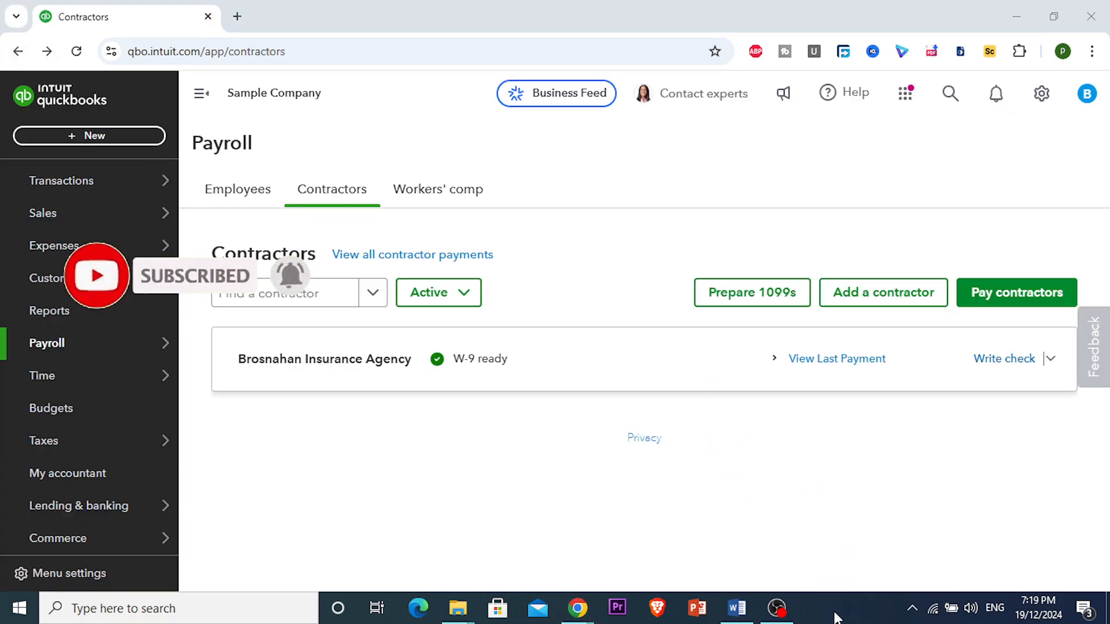